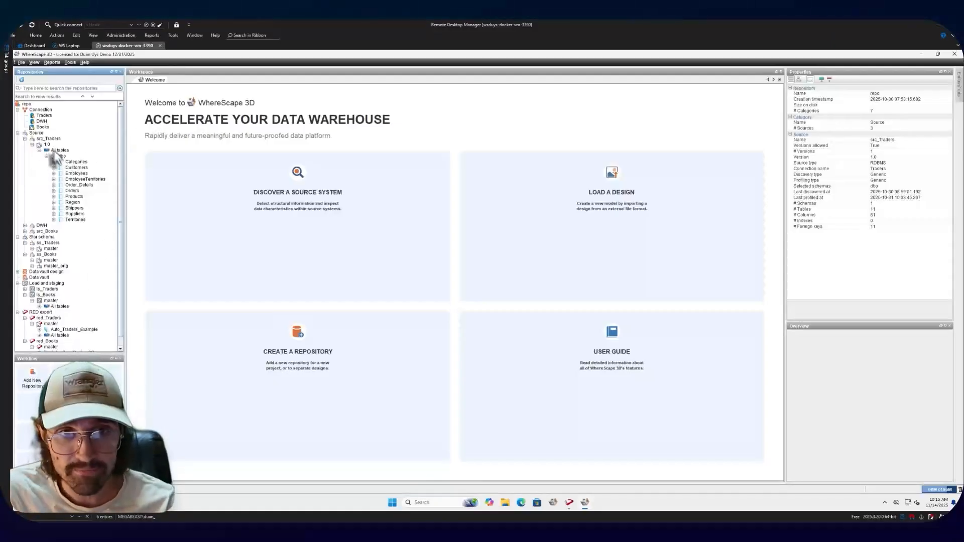
- Display the diagram of version 1.0 of the src_Traders source
{"action": "left_click", "coordinate": [44, 116]}
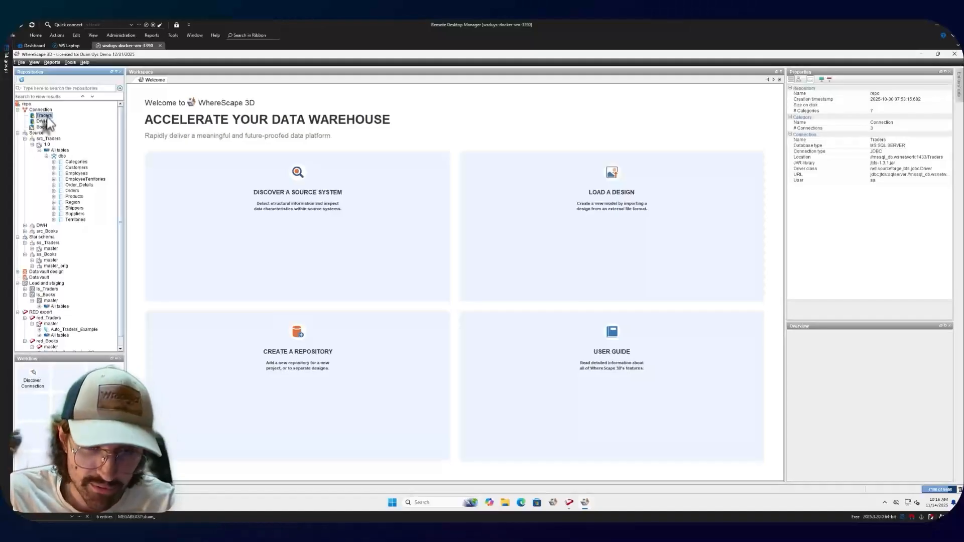
{"action": "left_click", "coordinate": [47, 145]}
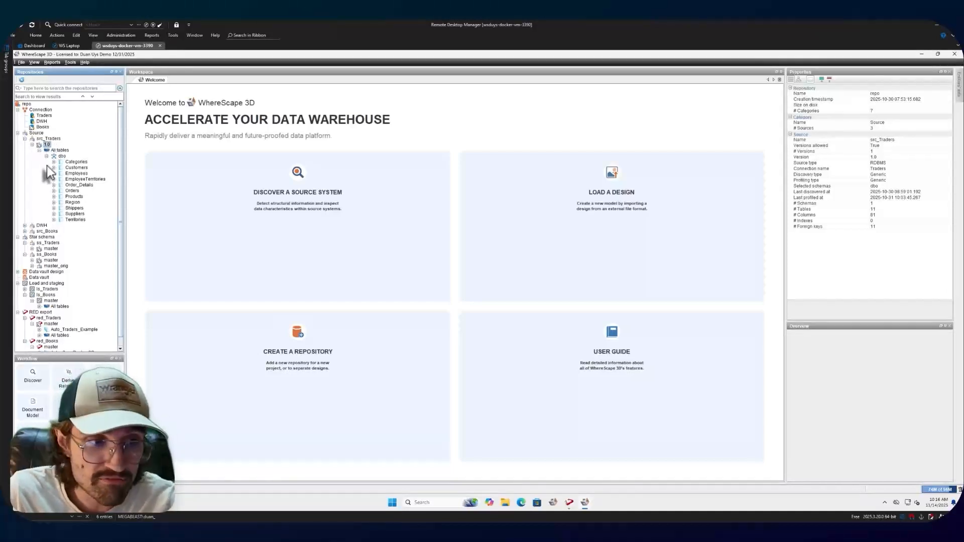
{"action": "right_click", "coordinate": [47, 146]}
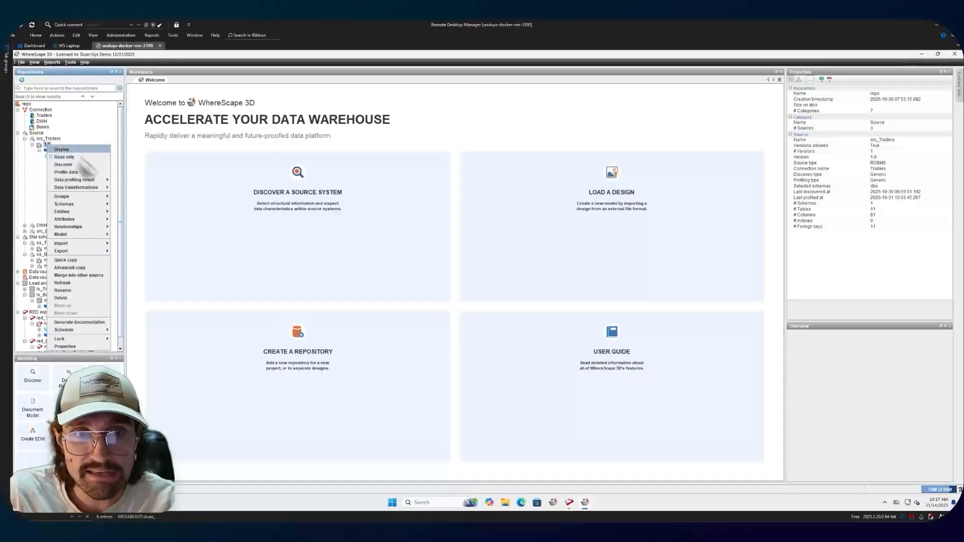
{"action": "left_click", "coordinate": [70, 168]}
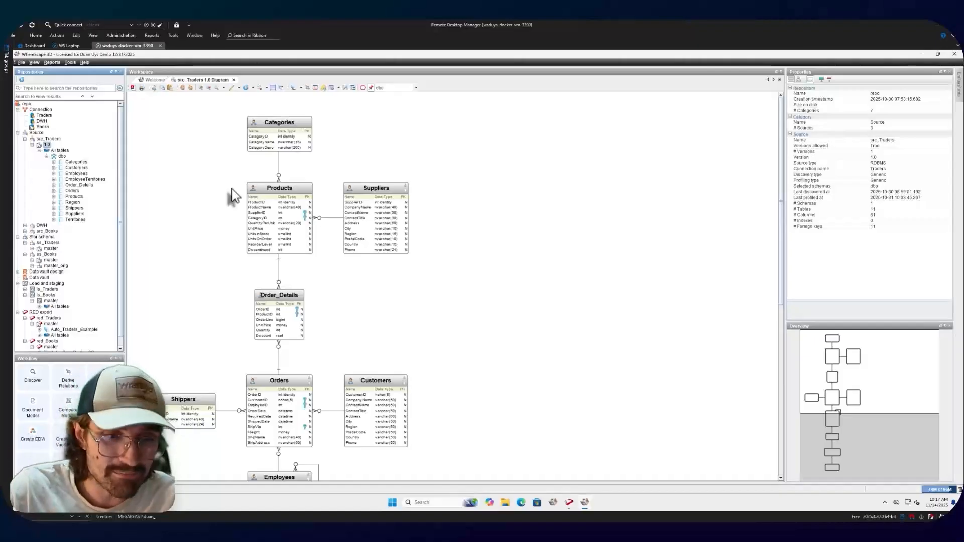
{"action": "left_click", "coordinate": [105, 378]}
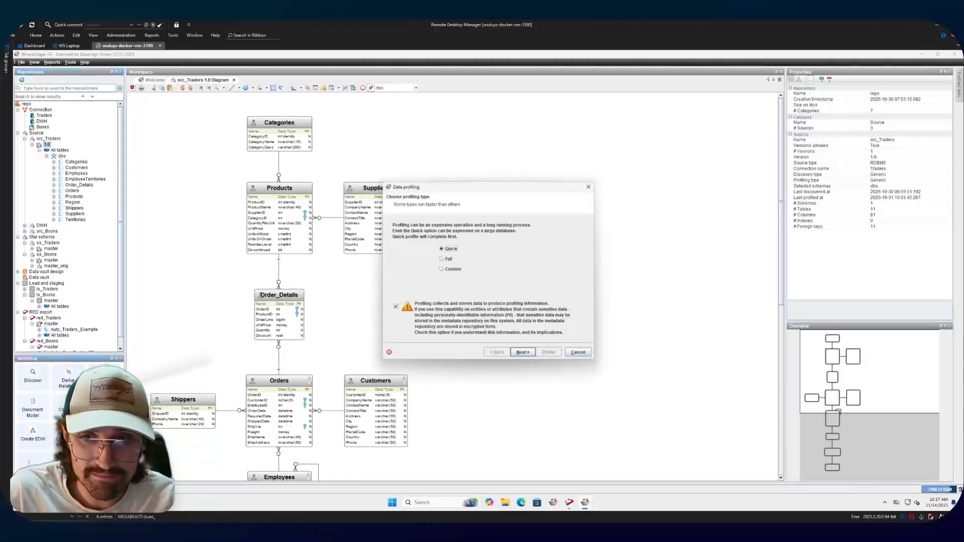
{"action": "left_click_drag", "start_coordinate": [480, 187], "coordinate": [231, 175]}
{"action": "left_click", "coordinate": [335, 341]}
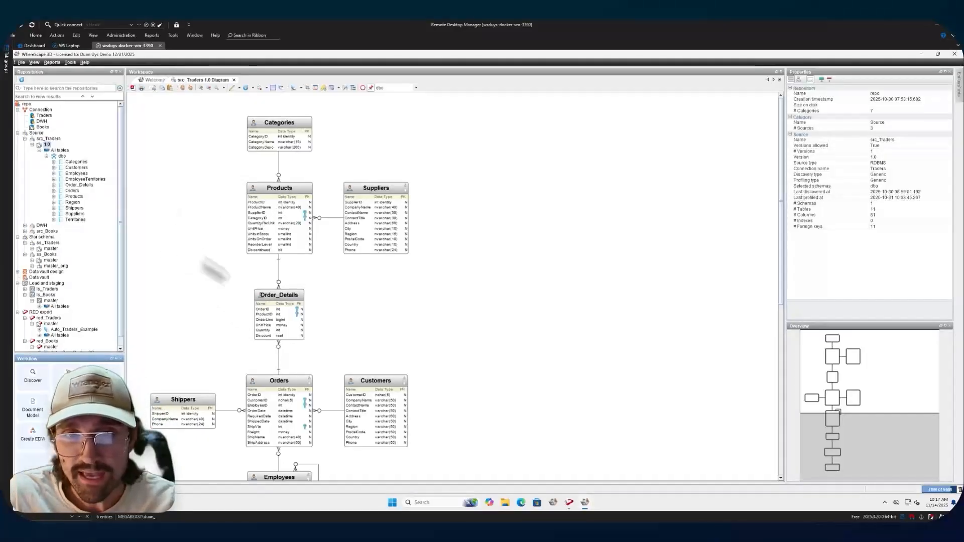
- Examine the src_Traders diagram from Categories to Region, highlighting the relationships linking Products to Categories, Suppliers and Order_Details, and Order_Details to Orders
{"action": "mouse_move", "coordinate": [816, 394]}
{"action": "left_mouse_down"}
{"action": "mouse_move", "coordinate": [824, 402]}
{"action": "mouse_move", "coordinate": [823, 384]}
{"action": "left_mouse_up"}
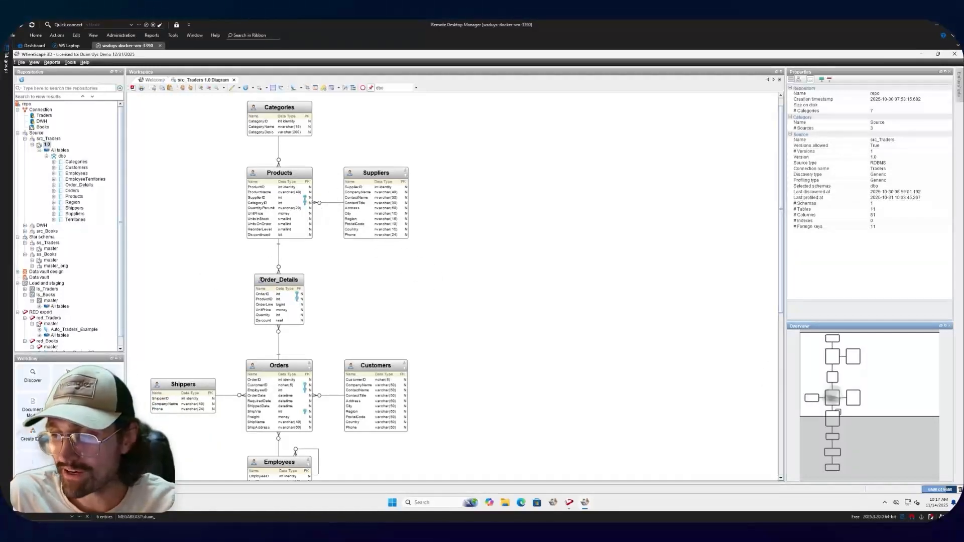
{"action": "left_click_drag", "start_coordinate": [832, 395], "coordinate": [842, 396]}
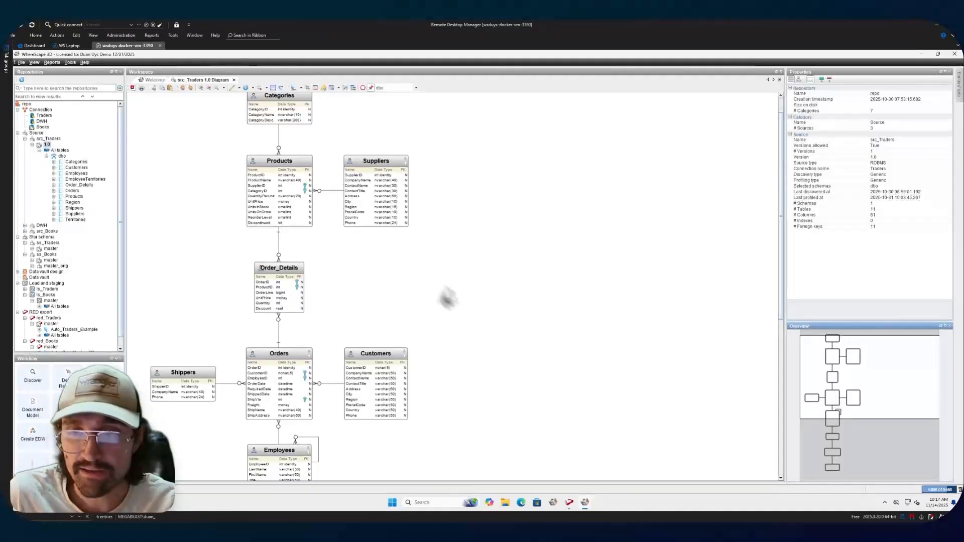
{"action": "scroll", "coordinate": [321, 244], "scroll_direction": "up", "scroll_amount": 1}
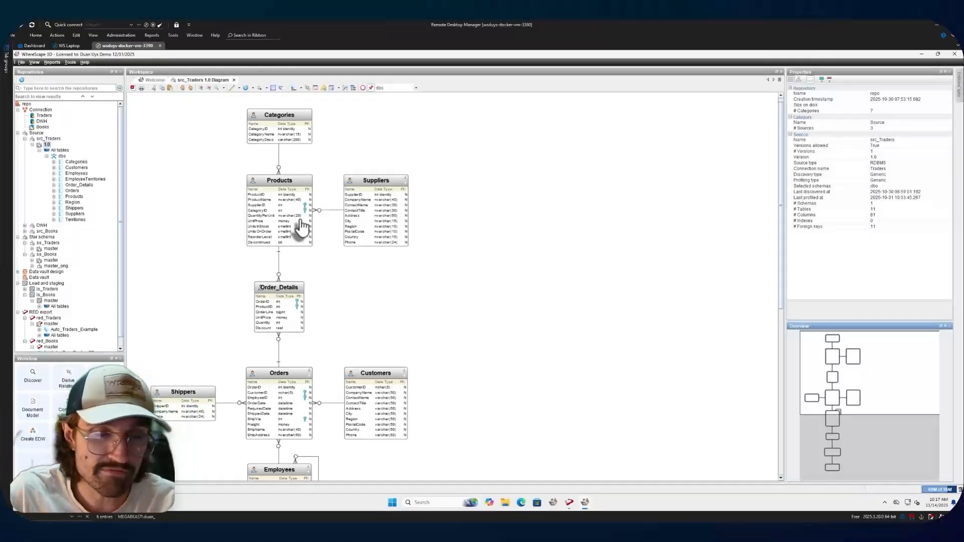
{"action": "left_click_drag", "start_coordinate": [879, 384], "coordinate": [880, 380]}
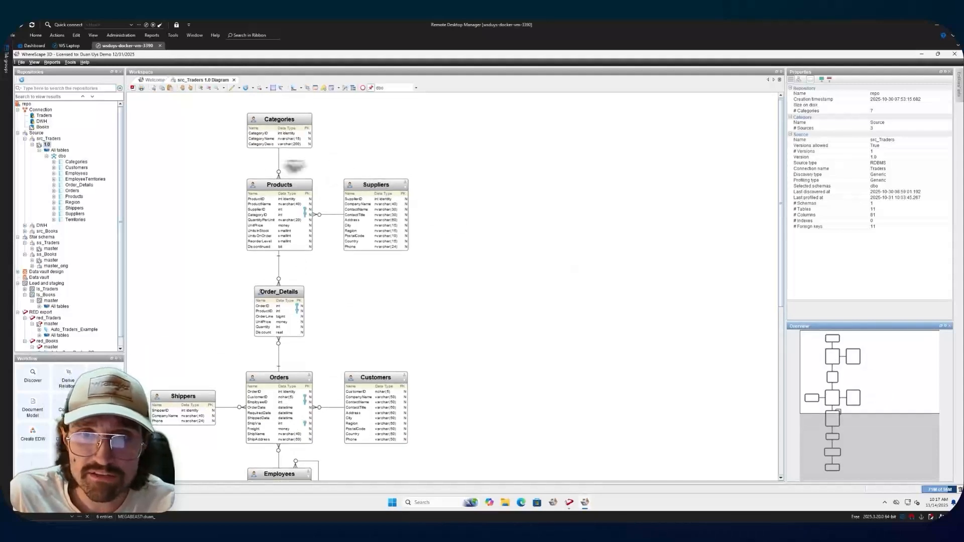
{"action": "left_click", "coordinate": [279, 160]}
{"action": "left_click", "coordinate": [328, 215]}
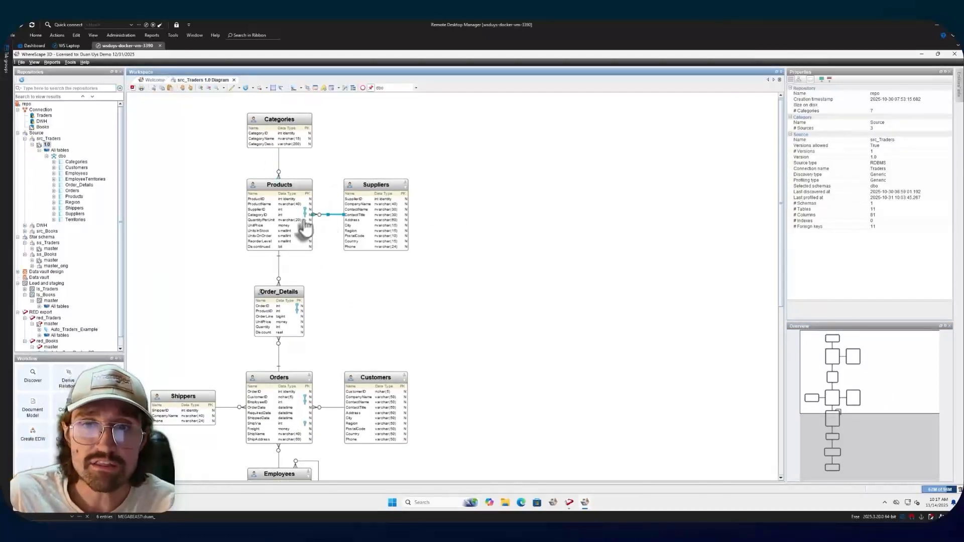
{"action": "left_click", "coordinate": [279, 266]}
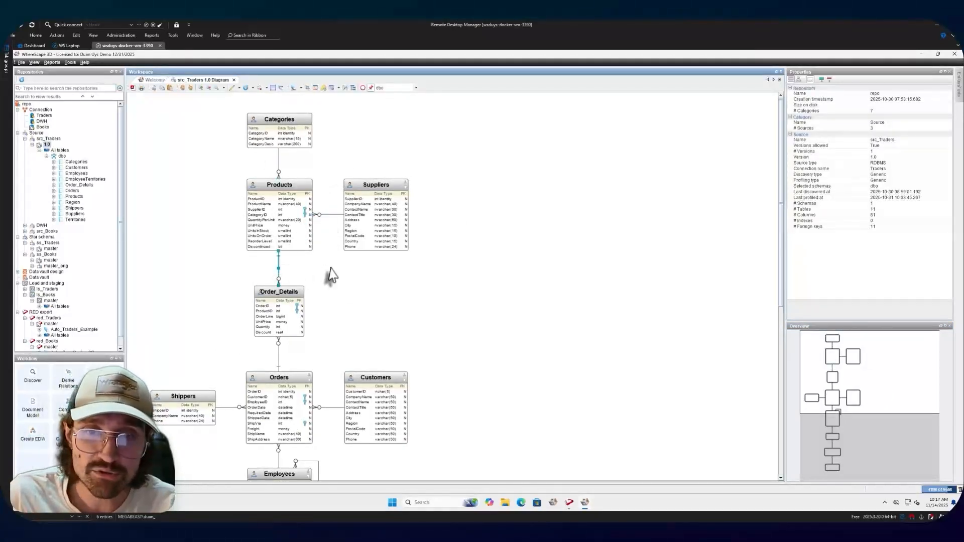
{"action": "left_click", "coordinate": [274, 359]}
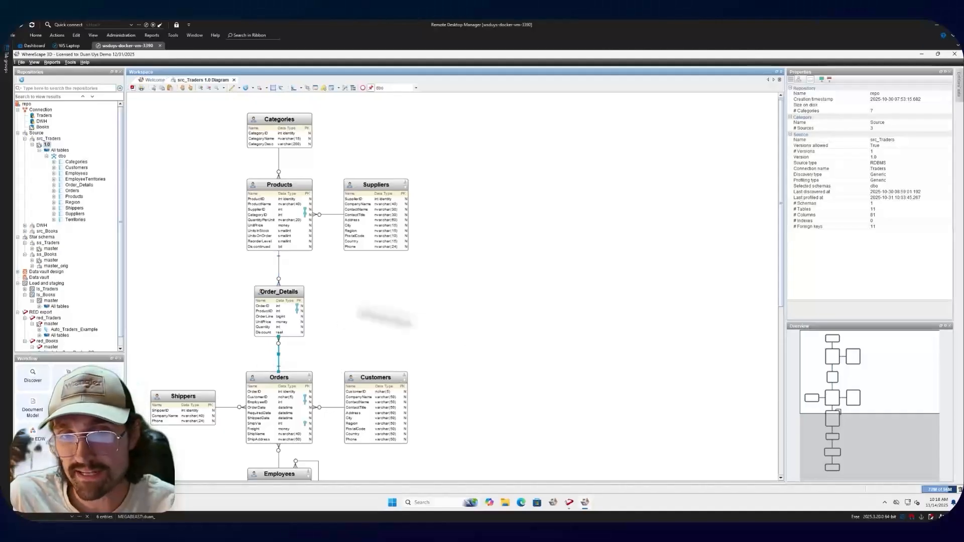
{"action": "left_click_drag", "start_coordinate": [850, 400], "coordinate": [850, 456]}
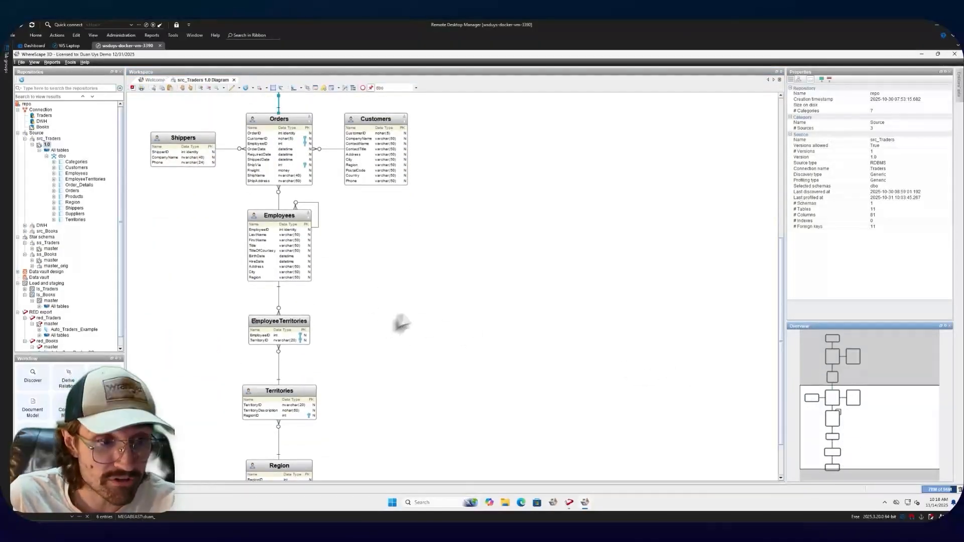
{"action": "left_click_drag", "start_coordinate": [867, 399], "coordinate": [868, 362]}
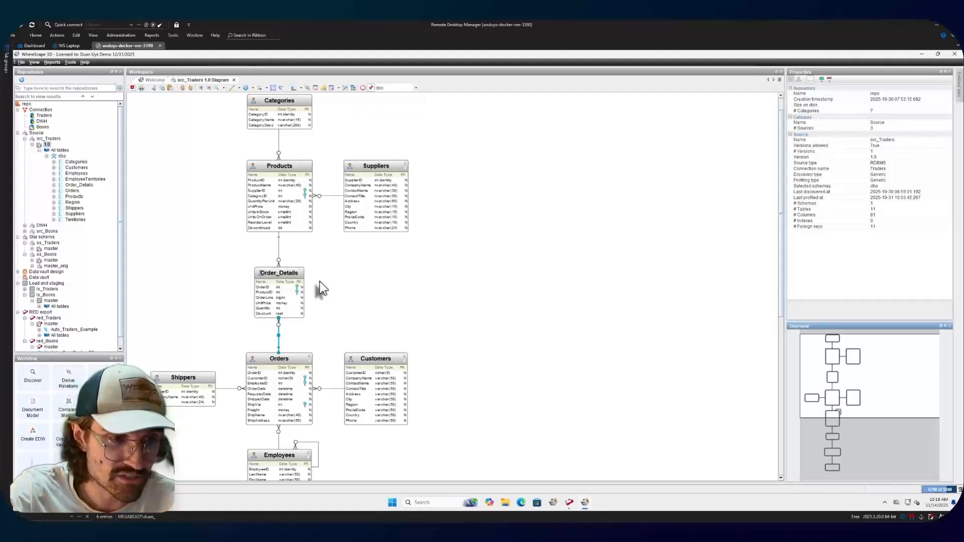
- Show the data profiling results of src_Traders as a graph and enlarge the graph window
{"action": "right_click", "coordinate": [216, 156]}
{"action": "mouse_move", "coordinate": [252, 158]}
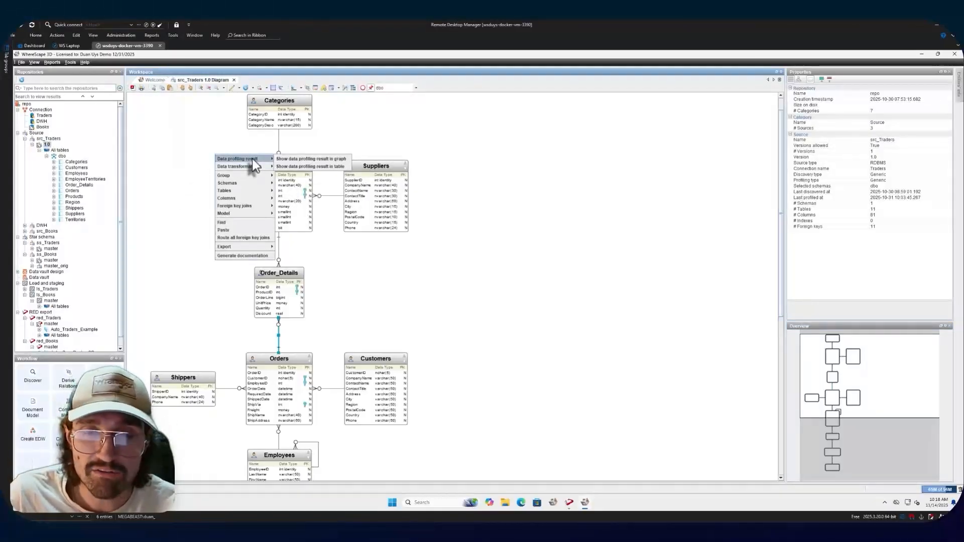
{"action": "left_click", "coordinate": [303, 160]}
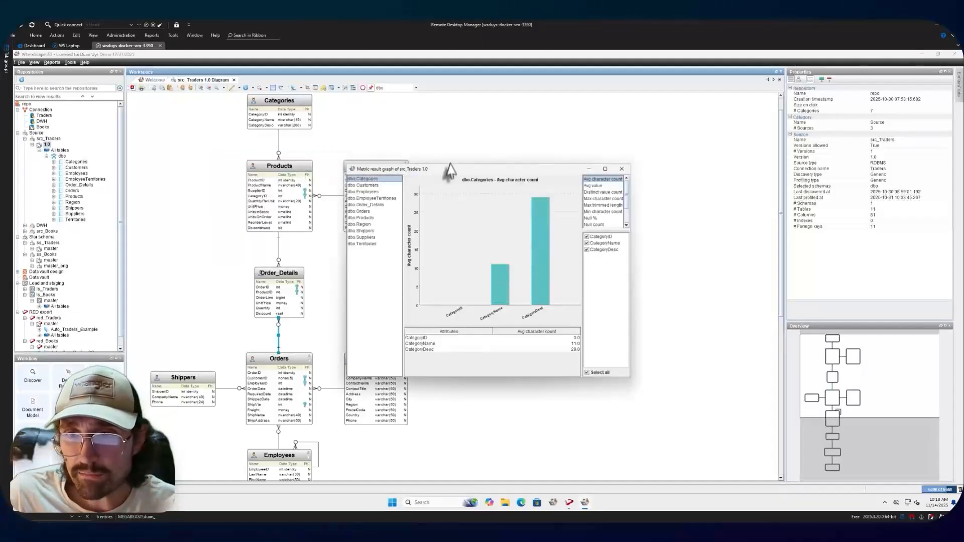
{"action": "left_click_drag", "start_coordinate": [442, 166], "coordinate": [230, 135]}
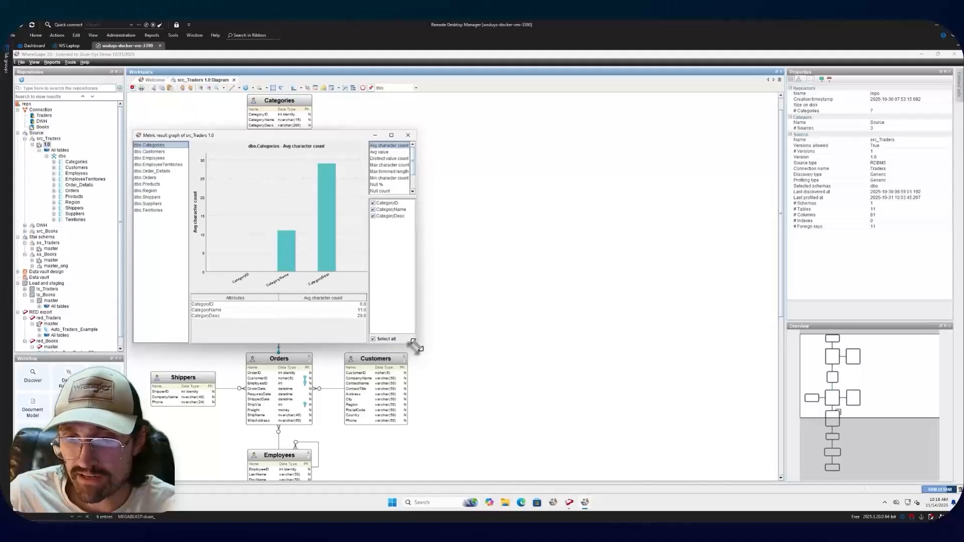
{"action": "left_click_drag", "start_coordinate": [415, 346], "coordinate": [693, 400]}
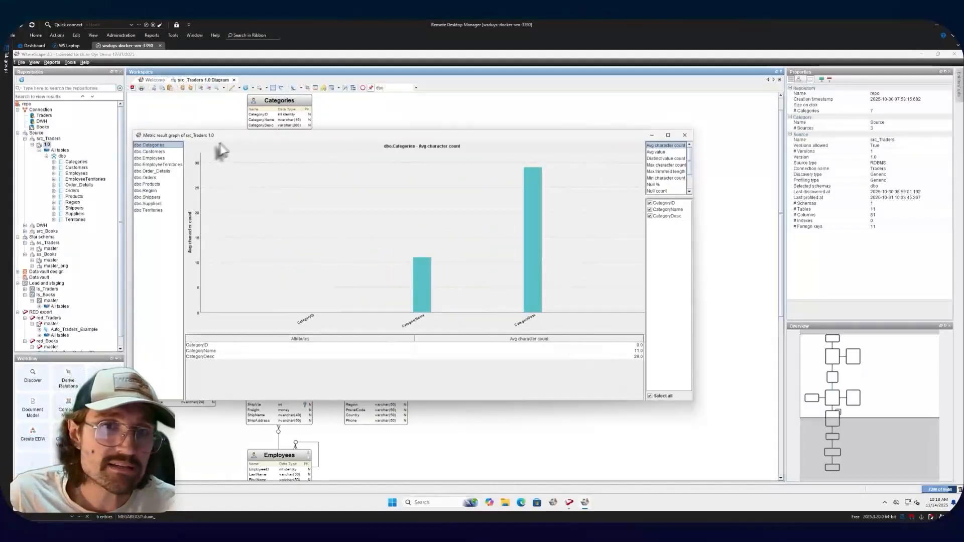
{"action": "left_click_drag", "start_coordinate": [231, 138], "coordinate": [227, 132]}
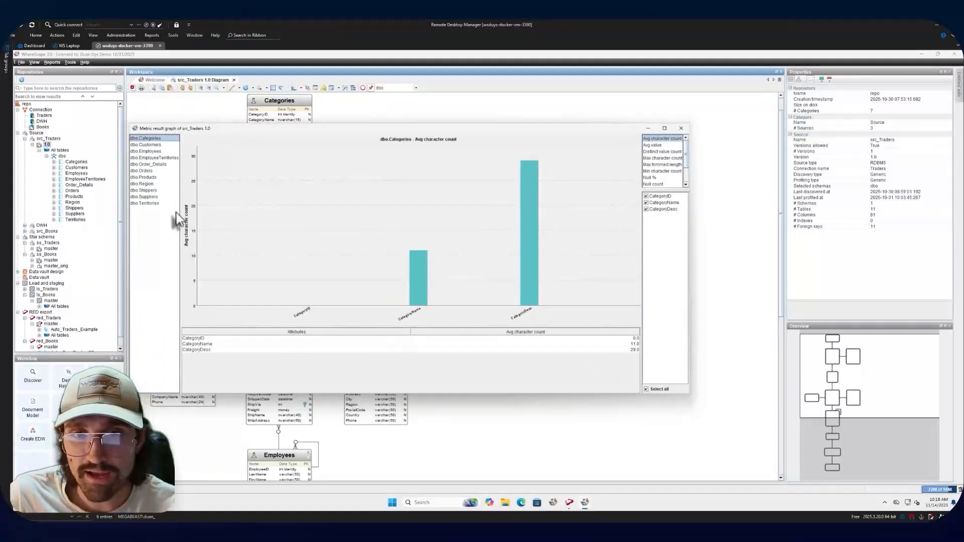
- Compare the average character count graphs of several tables, including Order_Details, Products, Shippers and Region, ending on Orders
{"action": "left_click", "coordinate": [153, 165]}
{"action": "left_click", "coordinate": [154, 158]}
{"action": "left_click", "coordinate": [149, 177]}
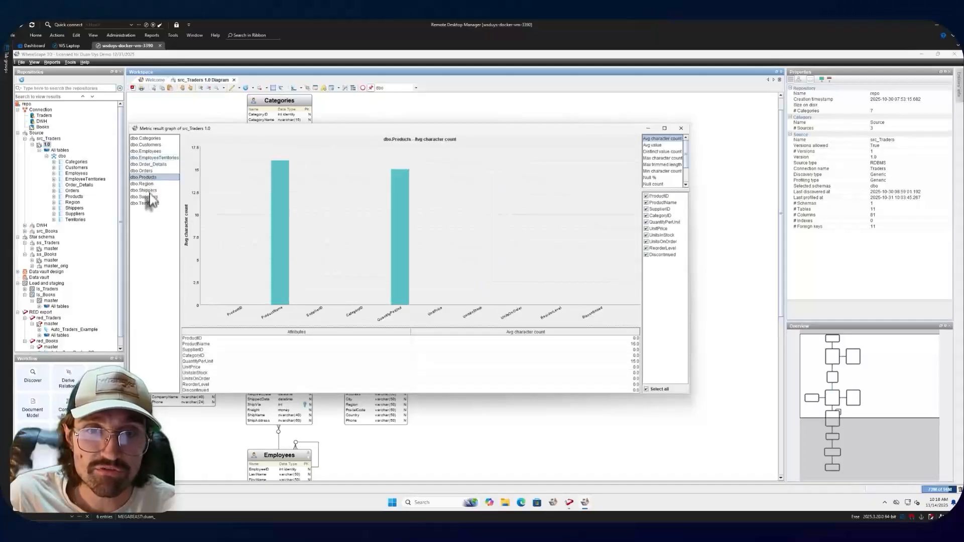
{"action": "left_click", "coordinate": [148, 197]}
{"action": "left_click", "coordinate": [148, 192]}
{"action": "left_click", "coordinate": [152, 165]}
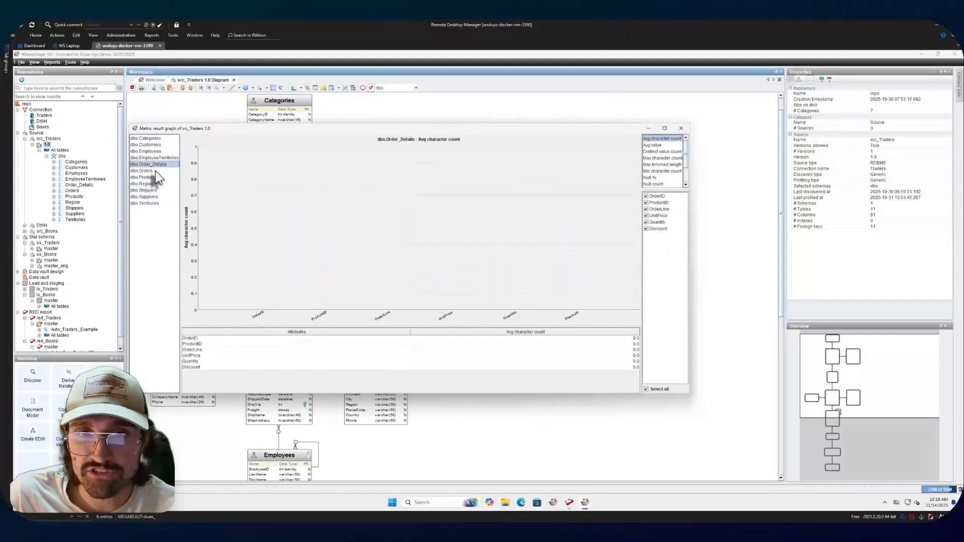
{"action": "left_click", "coordinate": [152, 157]}
{"action": "left_click", "coordinate": [152, 171]}
{"action": "left_click", "coordinate": [150, 178]}
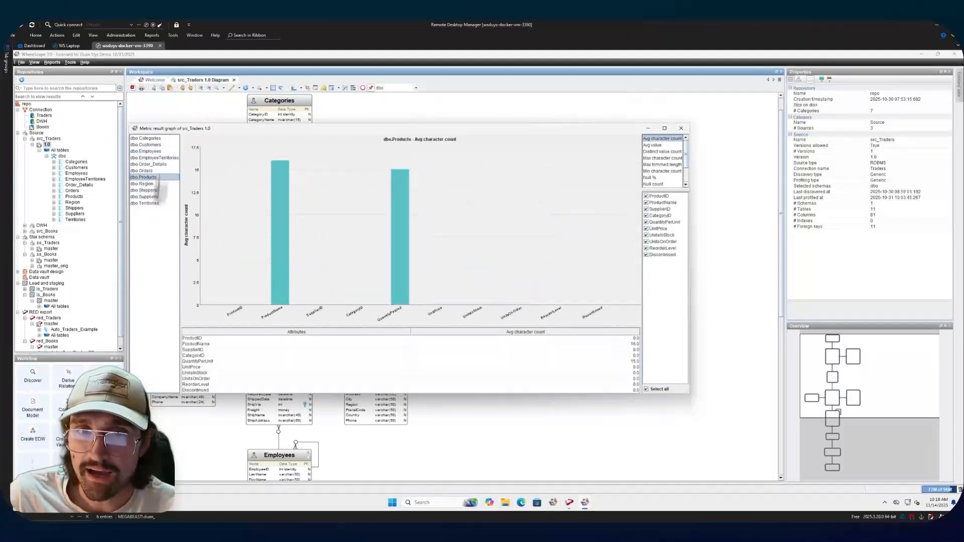
{"action": "left_click", "coordinate": [154, 184]}
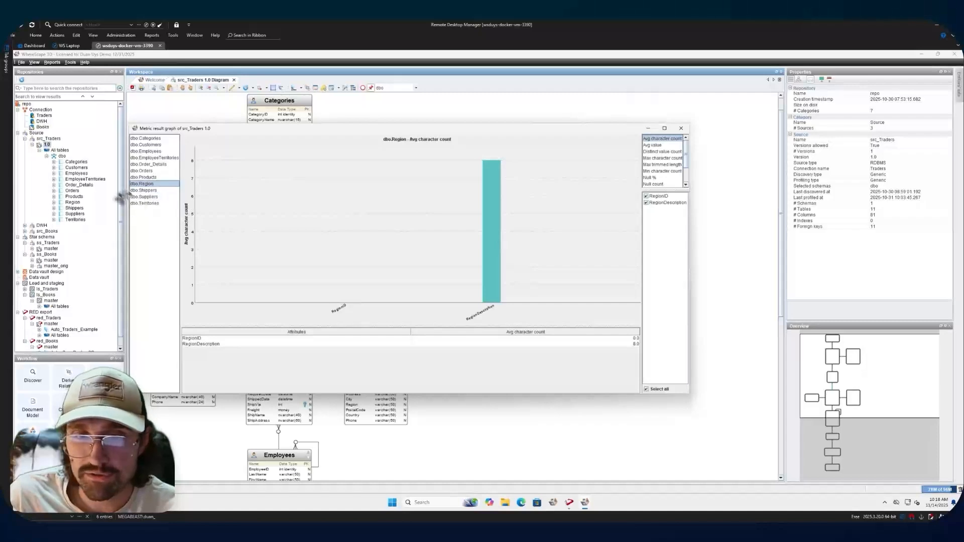
{"action": "left_click", "coordinate": [152, 171]}
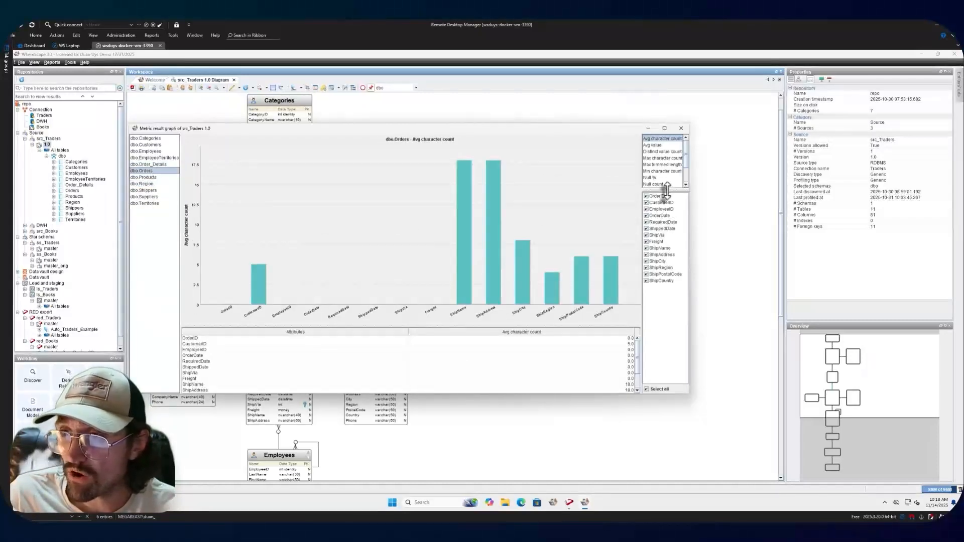
- Enlarge the metrics list, review the Orders null count, numeric range, populated % and null % metrics, and close the graph window
{"action": "left_click_drag", "start_coordinate": [667, 190], "coordinate": [667, 254]}
{"action": "left_click_drag", "start_coordinate": [641, 179], "coordinate": [622, 180]}
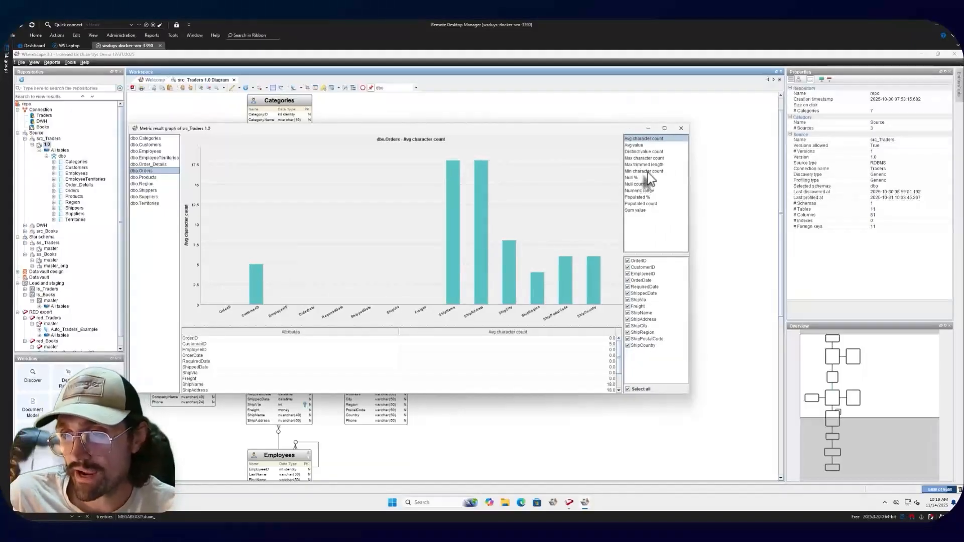
{"action": "left_click", "coordinate": [650, 178]}
{"action": "left_click", "coordinate": [650, 184]}
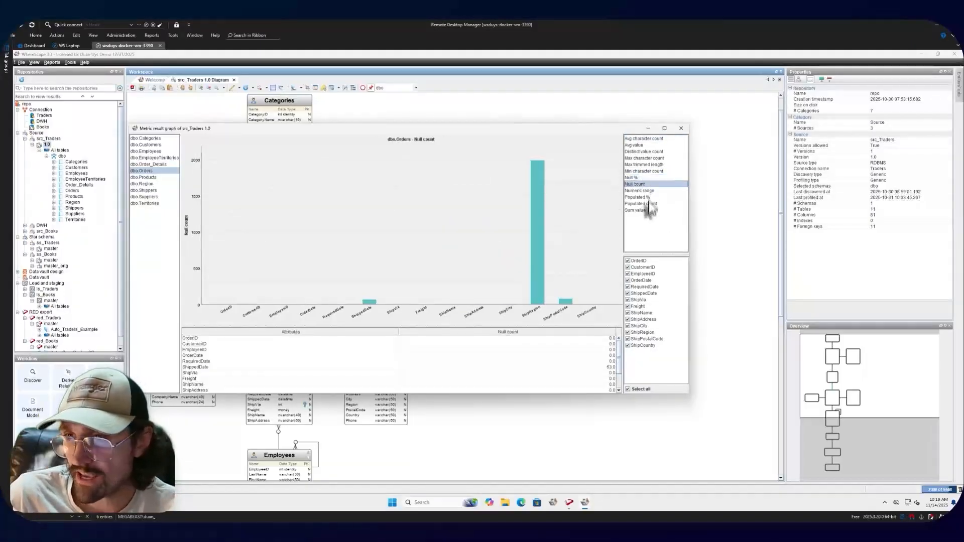
{"action": "left_click", "coordinate": [643, 190]}
{"action": "left_click", "coordinate": [641, 197]}
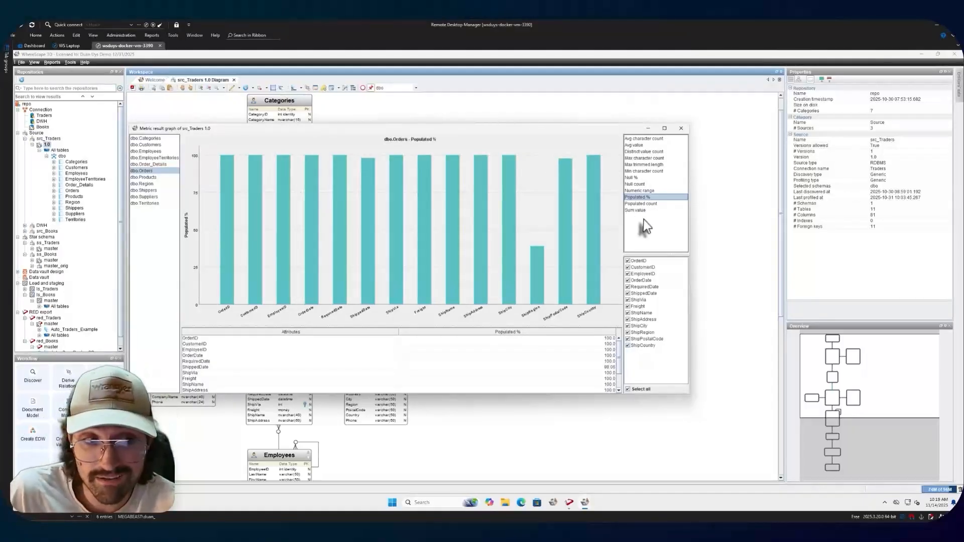
{"action": "left_click", "coordinate": [633, 177]}
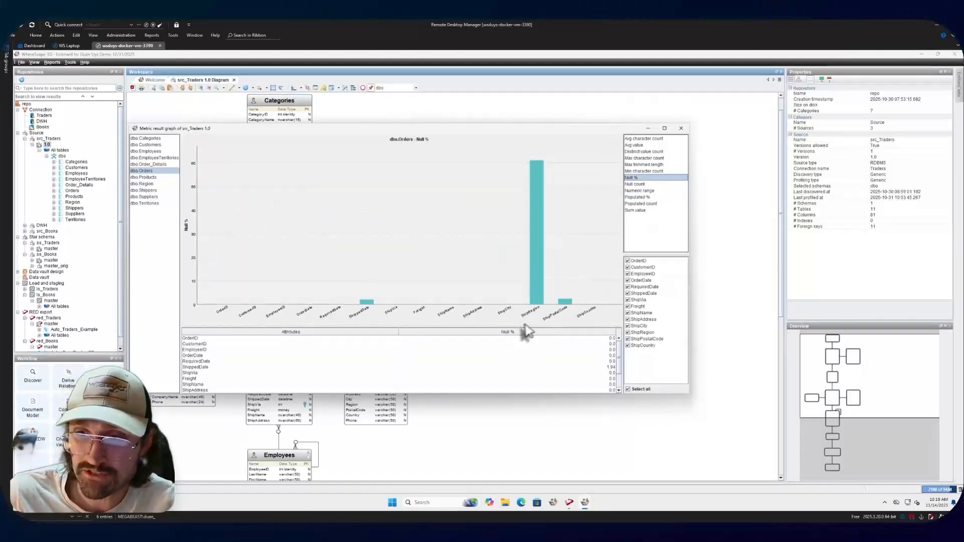
{"action": "scroll", "coordinate": [541, 166], "scroll_direction": "down", "scroll_amount": 1}
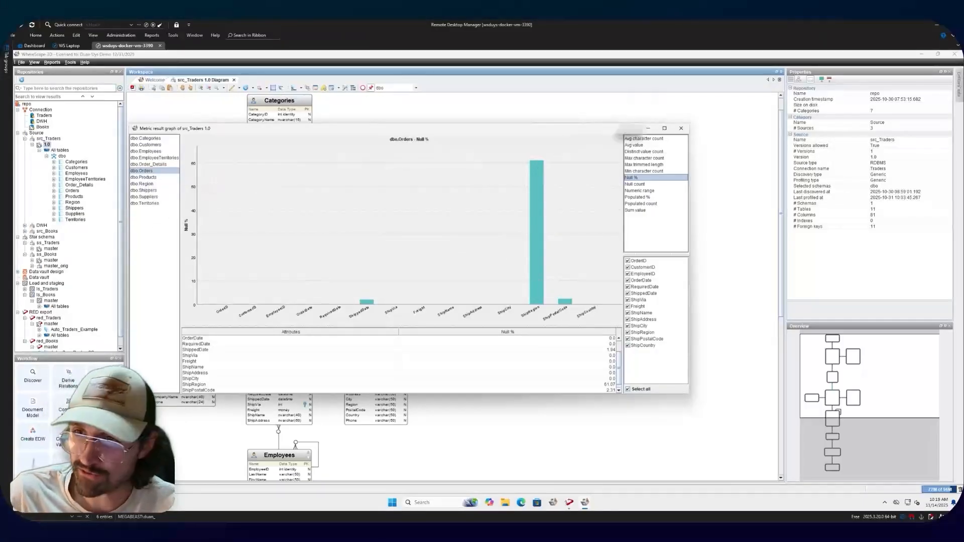
{"action": "left_click", "coordinate": [681, 128]}
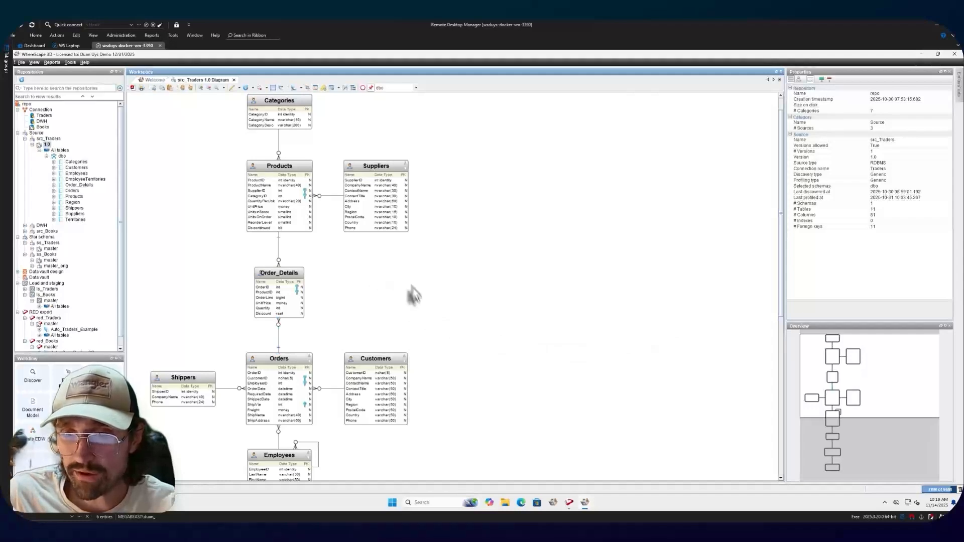
- Show the data profiling results as a table and look at its CSV export options without saving
{"action": "right_click", "coordinate": [366, 136]}
{"action": "mouse_move", "coordinate": [397, 140]}
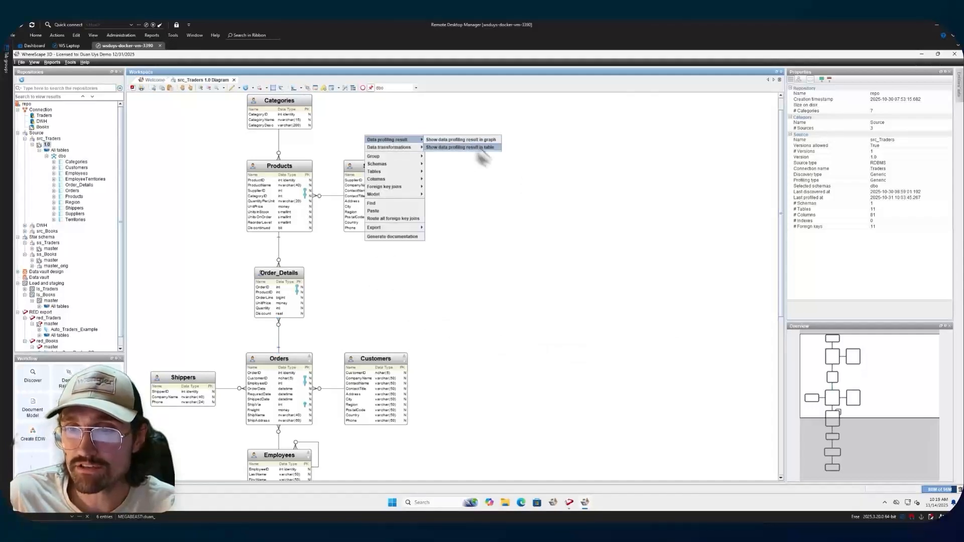
{"action": "left_click", "coordinate": [477, 147]}
{"action": "left_click_drag", "start_coordinate": [477, 146], "coordinate": [333, 138]}
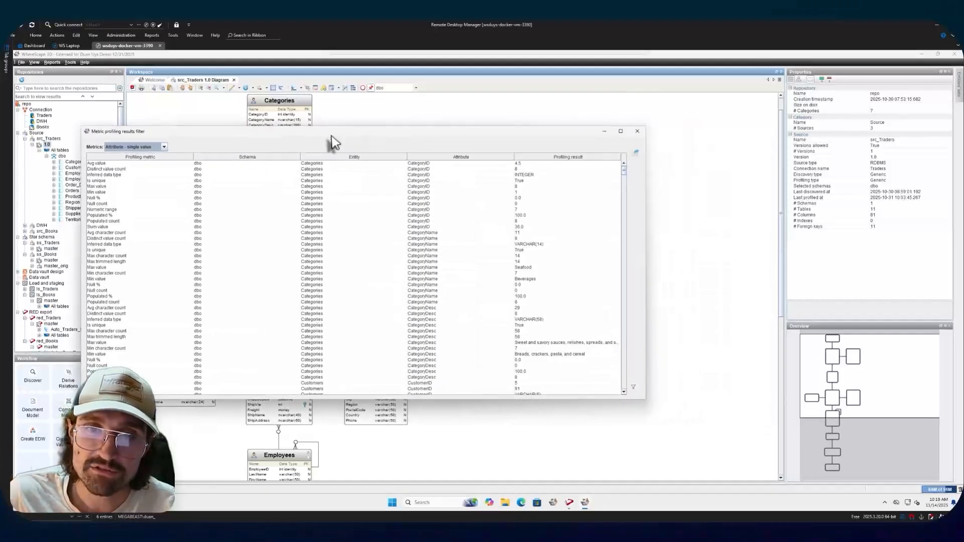
{"action": "left_click", "coordinate": [635, 152]}
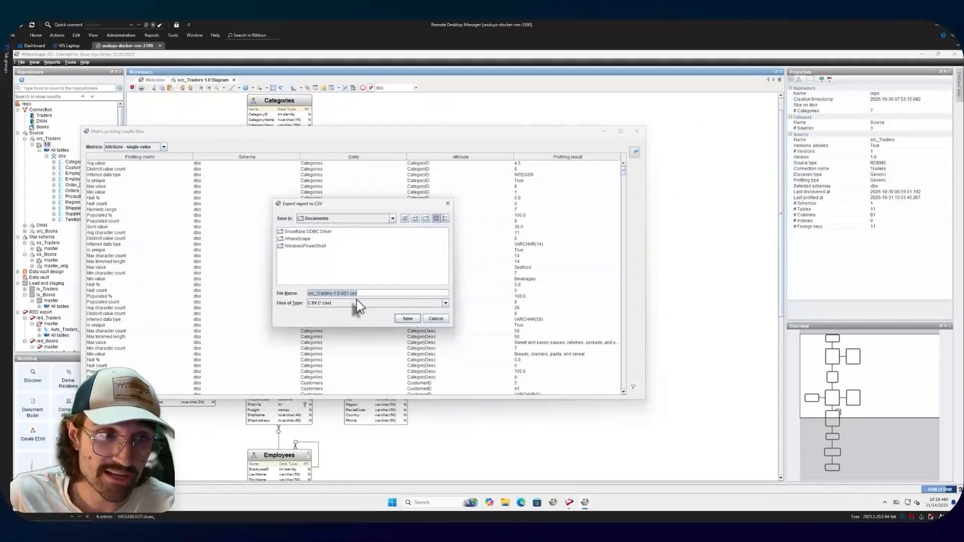
{"action": "left_click", "coordinate": [447, 204]}
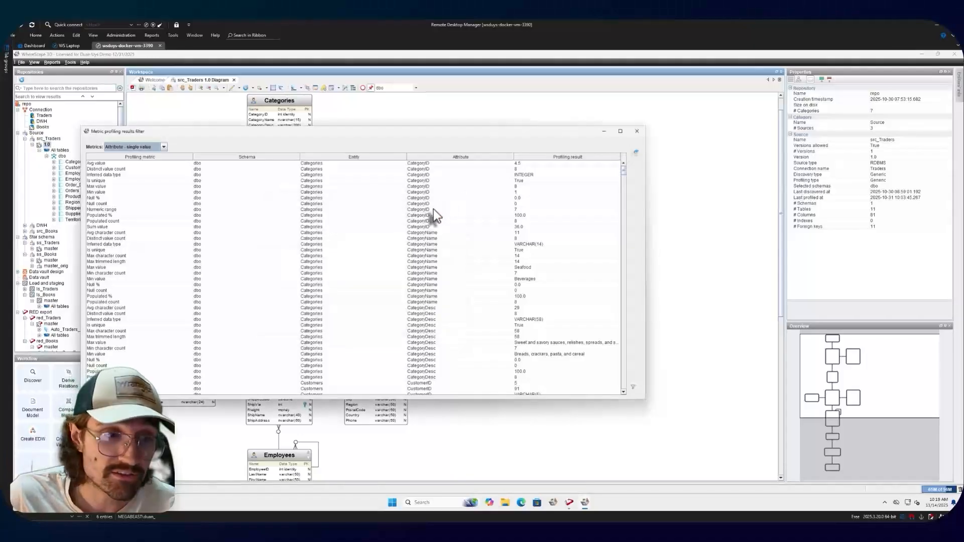
- Close the profiling results table and collapse the Source category in the slightly widened repository tree
{"action": "left_click", "coordinate": [637, 132]}
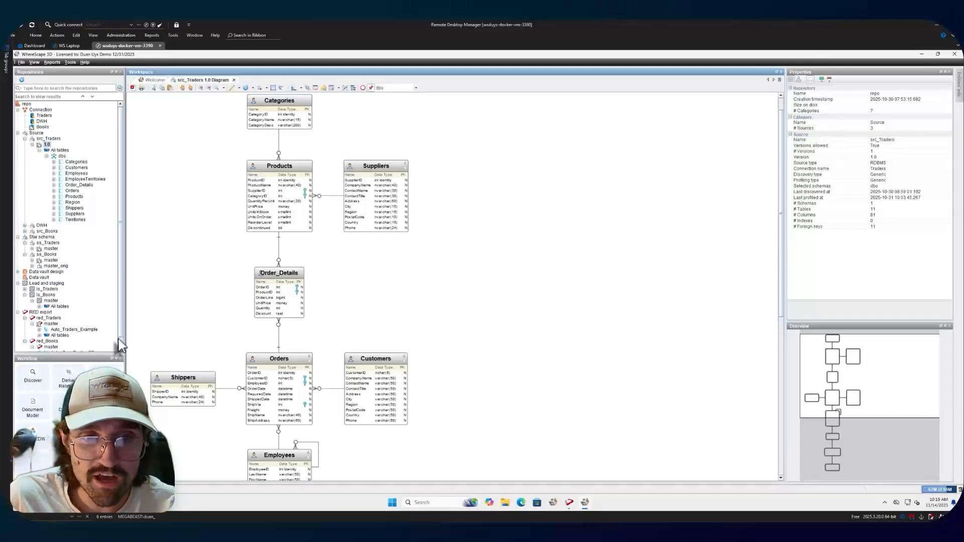
{"action": "left_click_drag", "start_coordinate": [125, 334], "coordinate": [128, 336]}
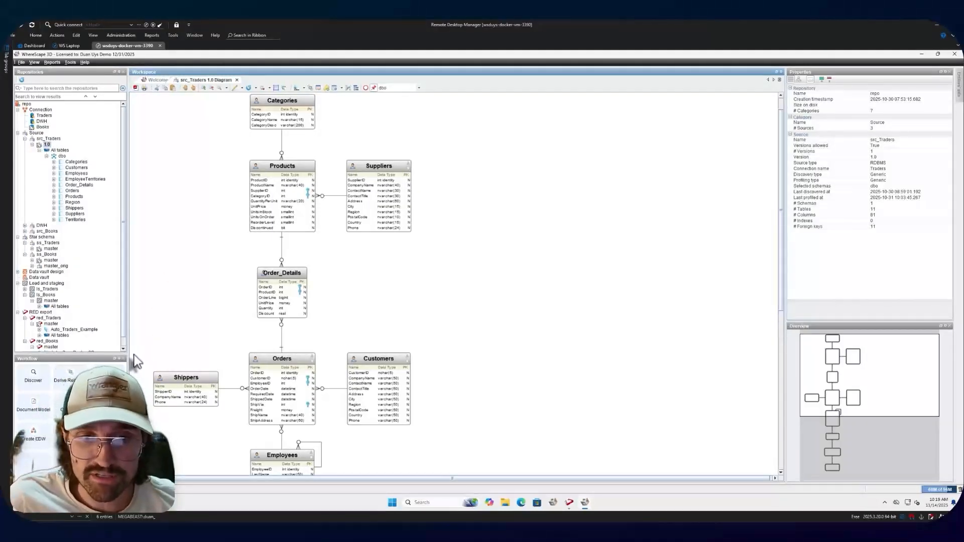
{"action": "left_click", "coordinate": [18, 133]}
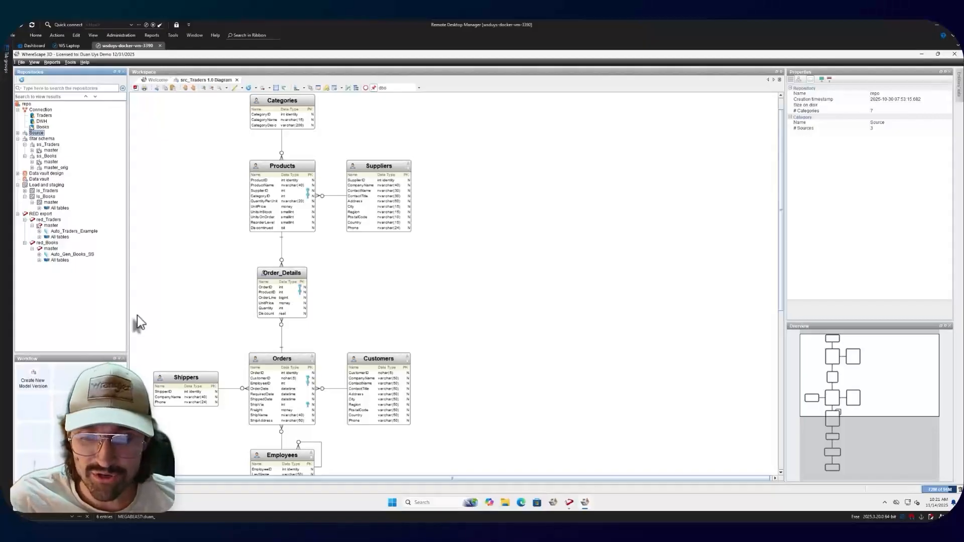
- Switch to WhereScape RED, collapse the Data Store group and list the connections under All Objects
{"action": "left_click", "coordinate": [569, 504]}
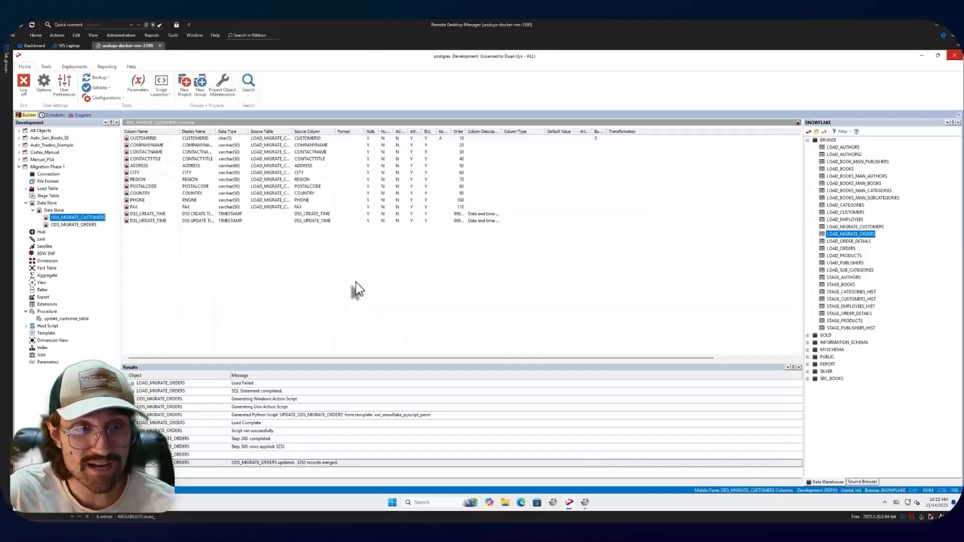
{"action": "left_click", "coordinate": [26, 203]}
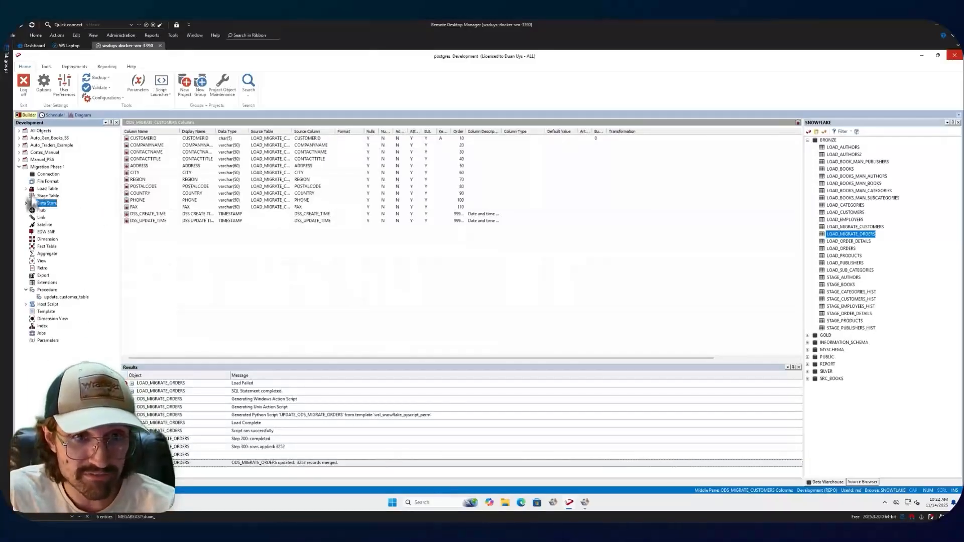
{"action": "left_click", "coordinate": [19, 130]}
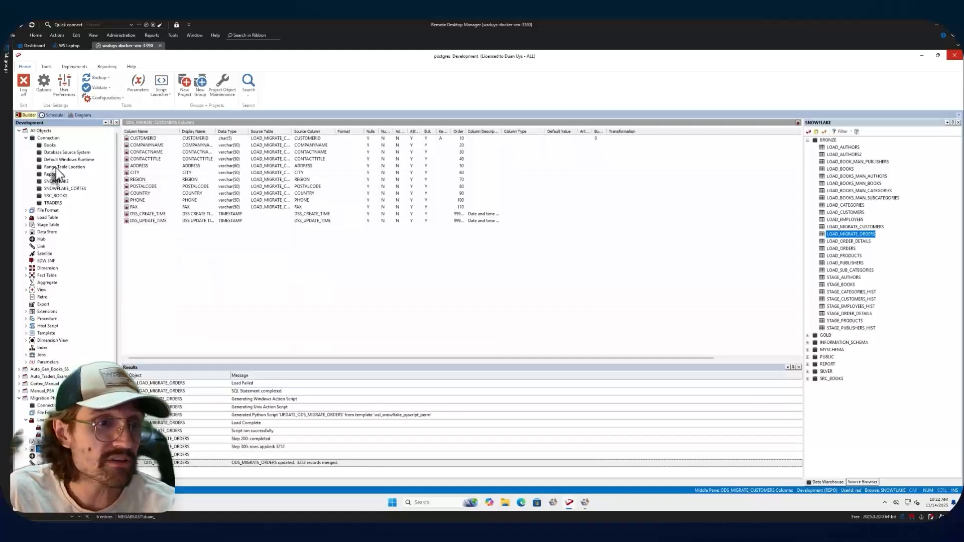
- Browse the dbo source objects of the TRADERS connection, including tables and views, in a widened source browser
{"action": "left_click", "coordinate": [53, 203]}
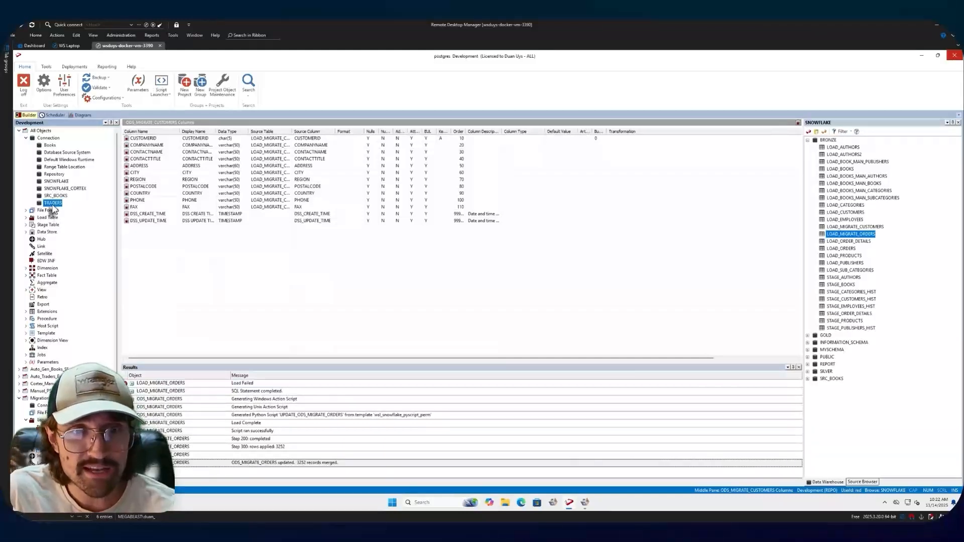
{"action": "right_click", "coordinate": [58, 204]}
{"action": "left_click", "coordinate": [112, 242]}
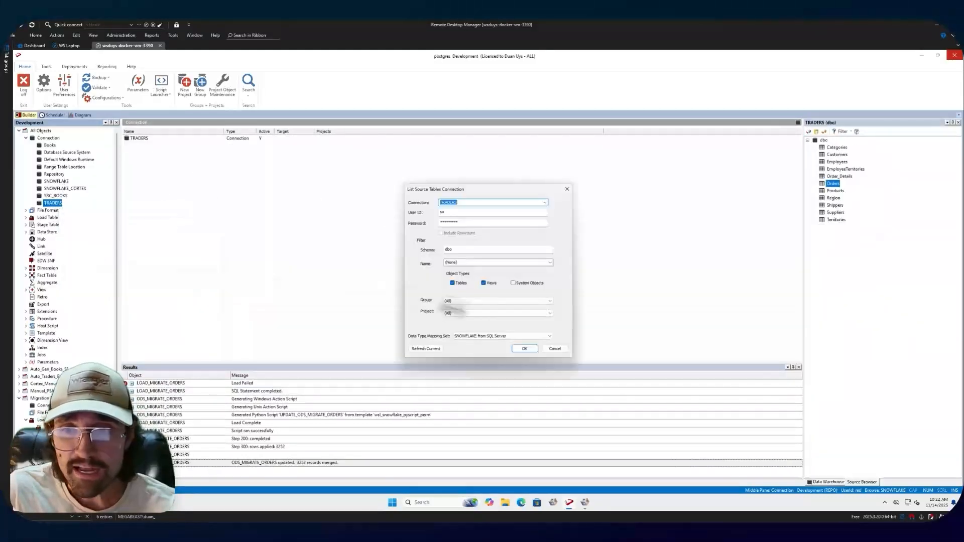
{"action": "left_click", "coordinate": [523, 349]}
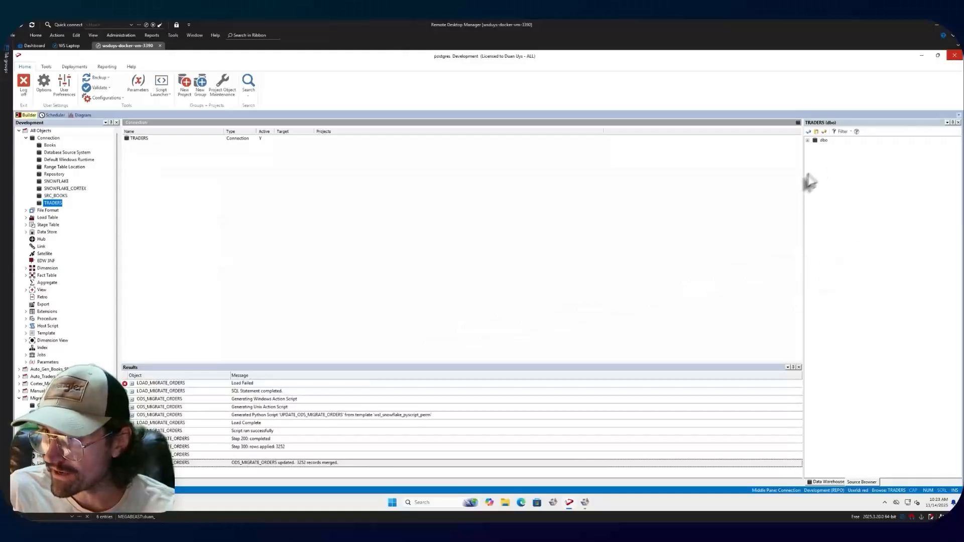
{"action": "left_click_drag", "start_coordinate": [804, 177], "coordinate": [733, 171]}
{"action": "left_click", "coordinate": [736, 140]}
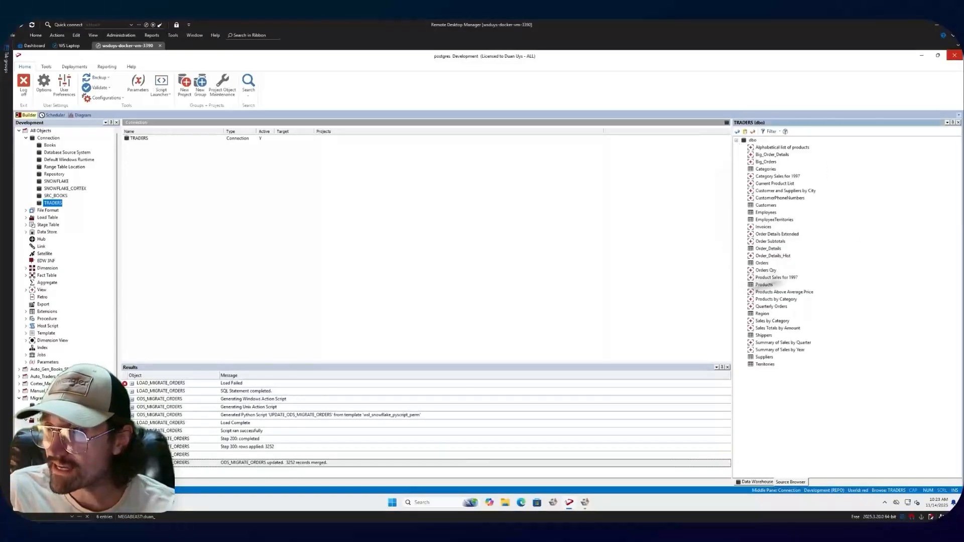
- Filter the TRADERS source browser to exclude views and expand the dbo schema
{"action": "left_click", "coordinate": [744, 132]}
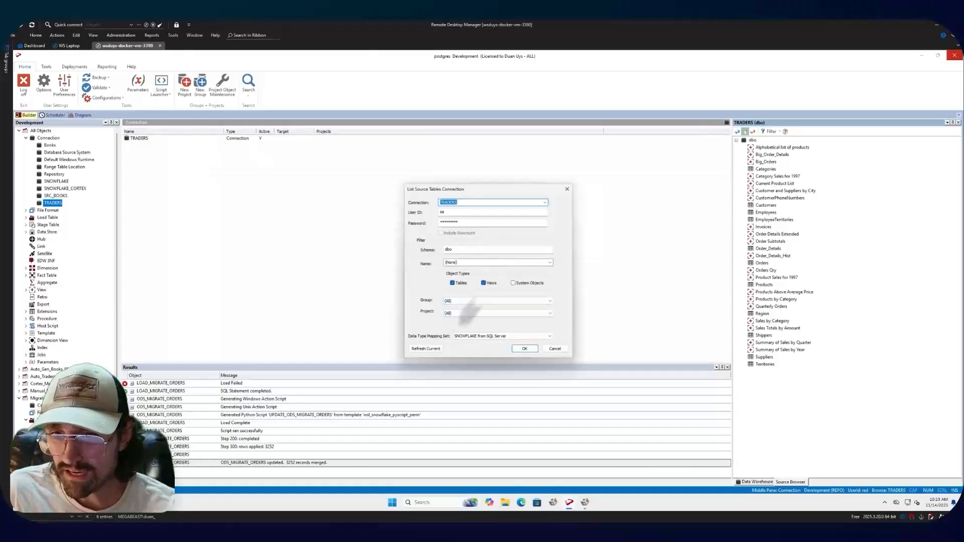
{"action": "left_click", "coordinate": [524, 348]}
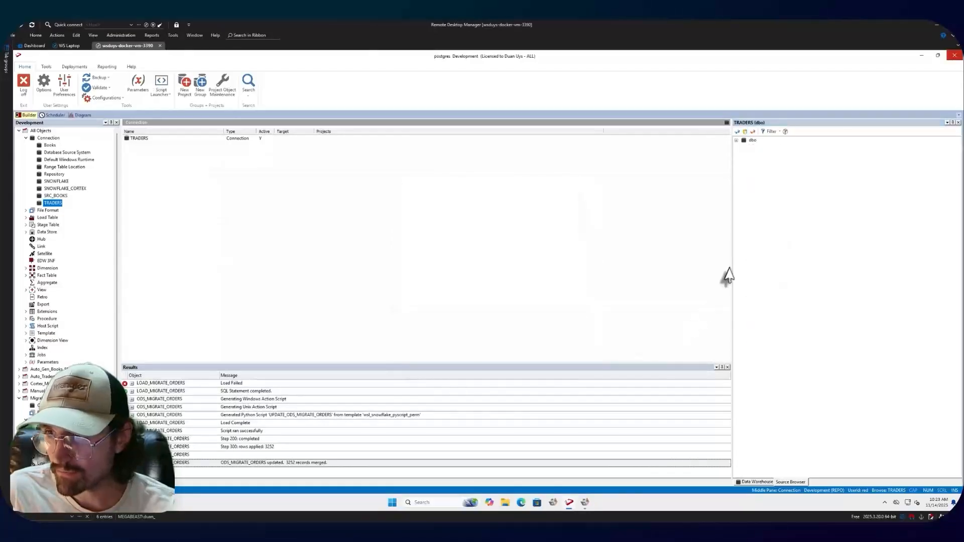
{"action": "left_click", "coordinate": [736, 140]}
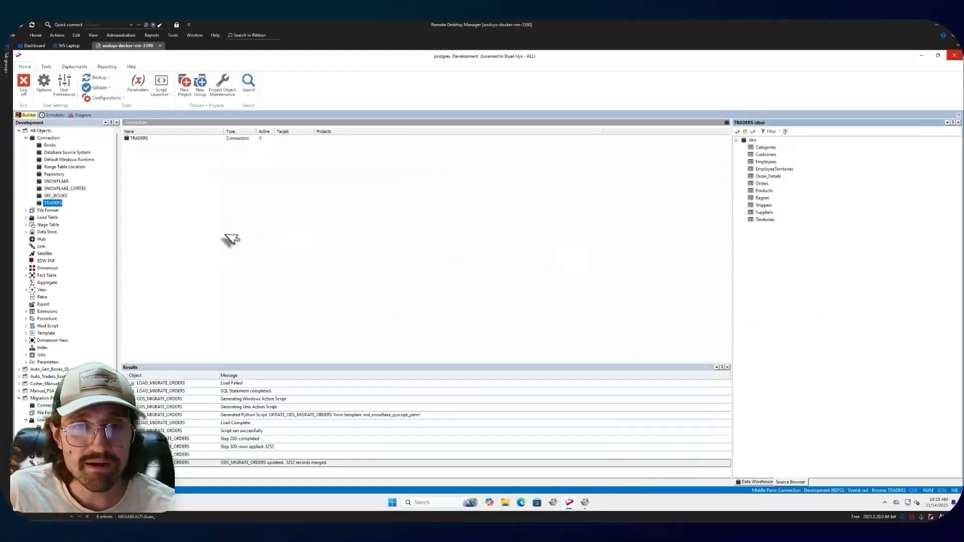
- Collapse the All Objects tree and display the load tables of the Migration Phase 1 project
{"action": "left_click", "coordinate": [25, 137]}
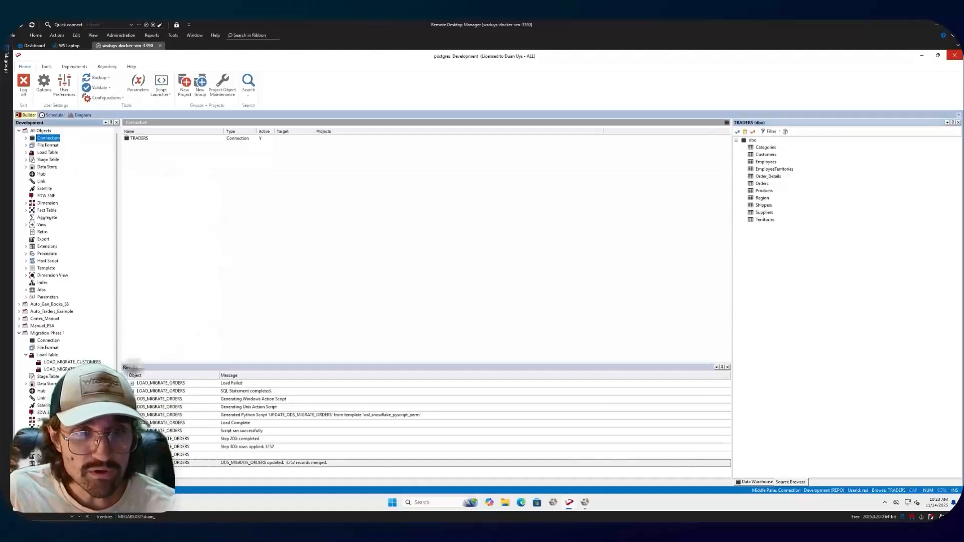
{"action": "left_click", "coordinate": [47, 355]}
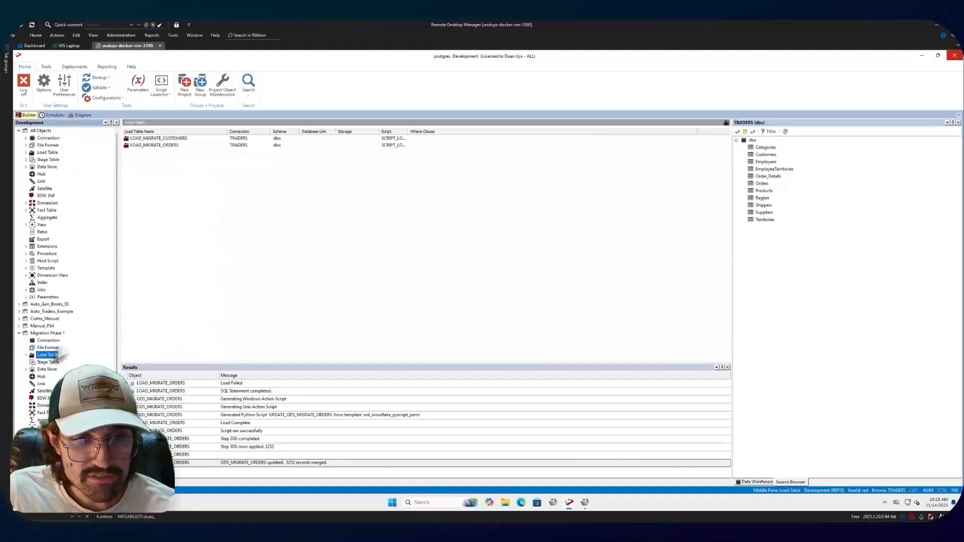
{"action": "left_click", "coordinate": [19, 130]}
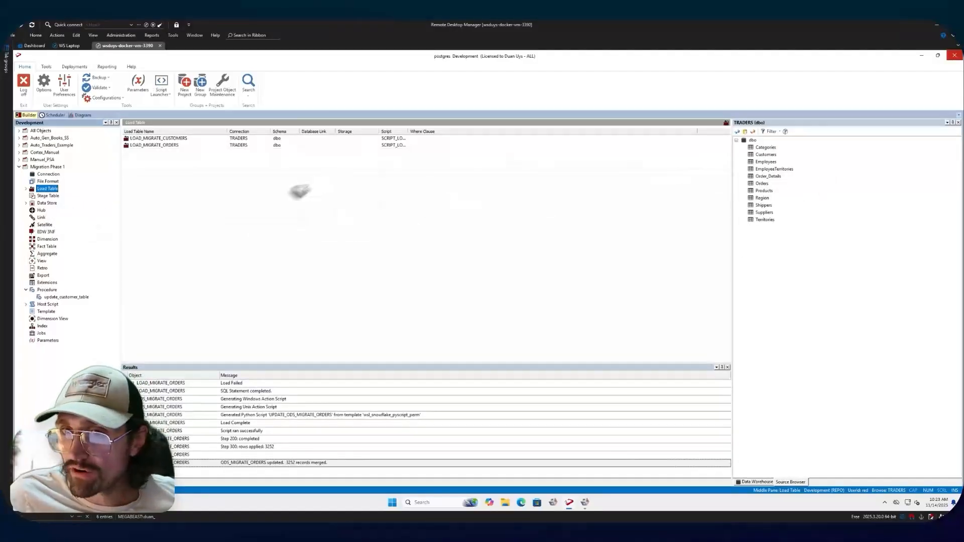
- Add a load table named LOAD_MIGRATE_SHIPPERS from the Shippers source table, targeting SNOWFLAKE.BRONZE
{"action": "left_click", "coordinate": [762, 198]}
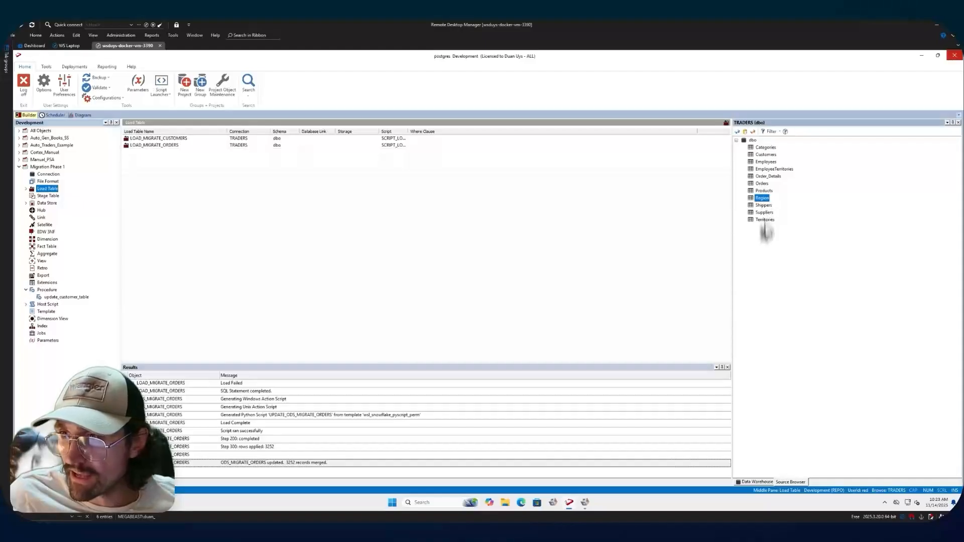
{"action": "left_click_drag", "start_coordinate": [763, 205], "coordinate": [232, 266]}
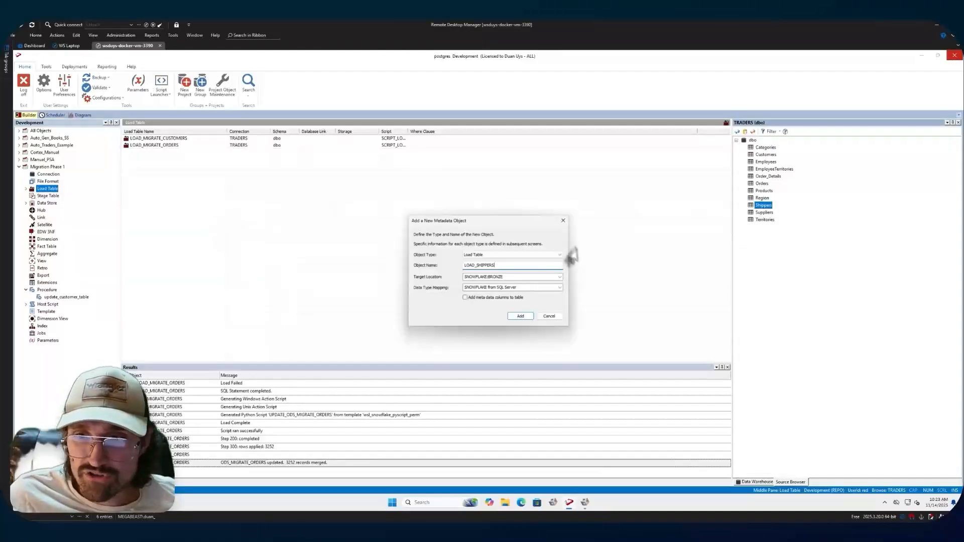
{"action": "left_click", "coordinate": [480, 266]}
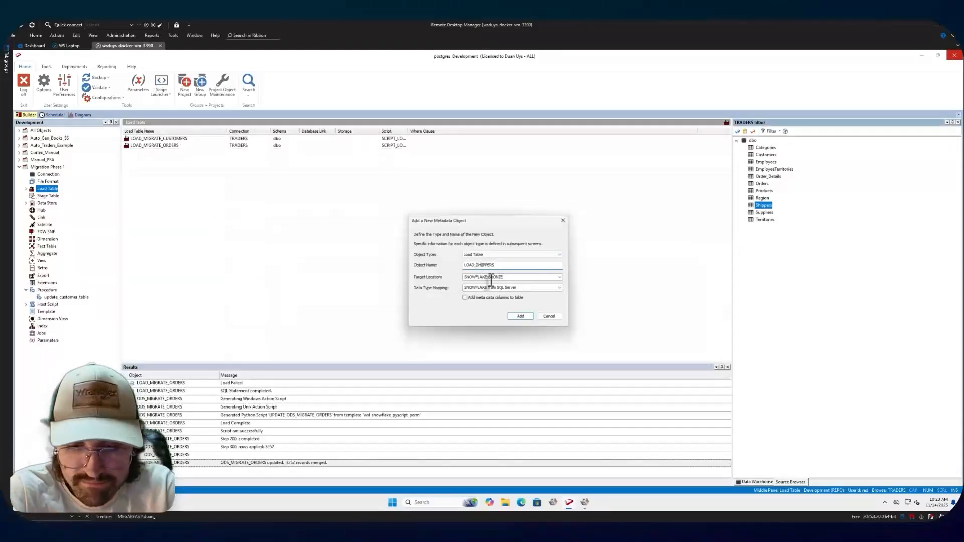
{"action": "type", "text": "MIGRATE_"}
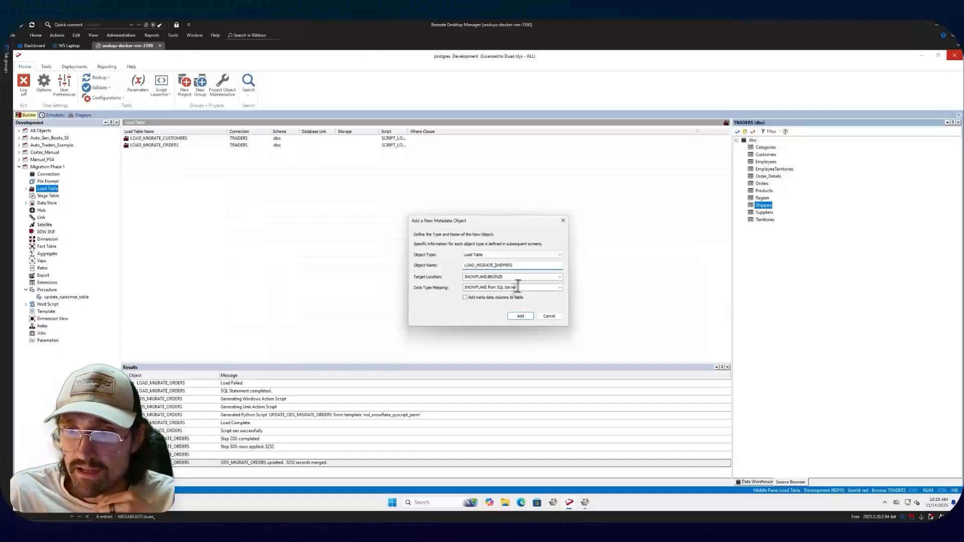
{"action": "left_click", "coordinate": [520, 316]}
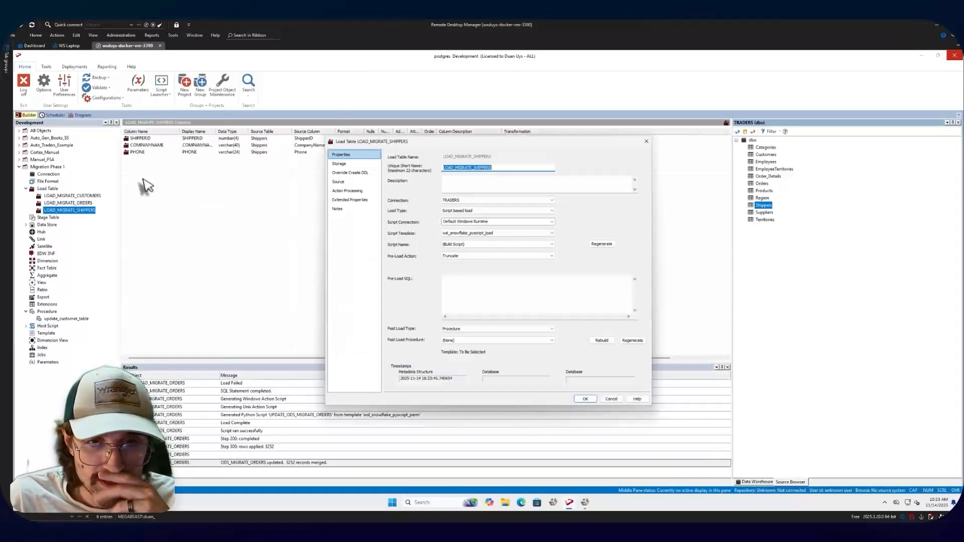
- Accept the LOAD_MIGRATE_SHIPPERS script-based load properties, then create and load the table
{"action": "left_click_drag", "start_coordinate": [420, 141], "coordinate": [307, 136]}
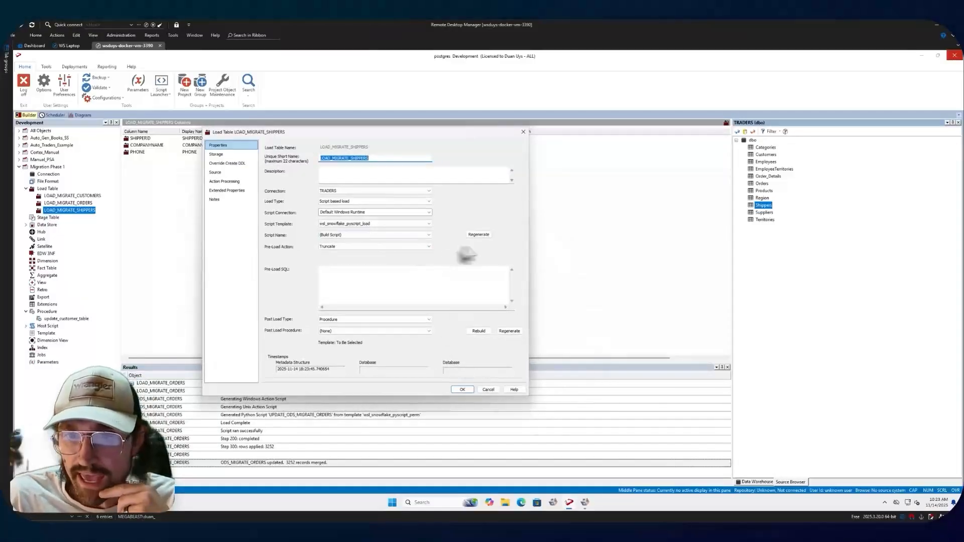
{"action": "left_click", "coordinate": [462, 390]}
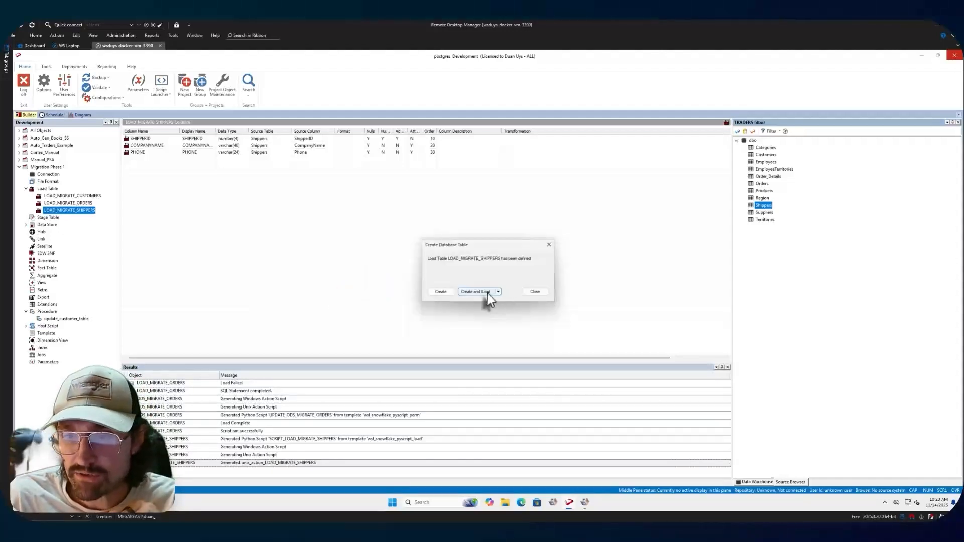
{"action": "left_click", "coordinate": [474, 292]}
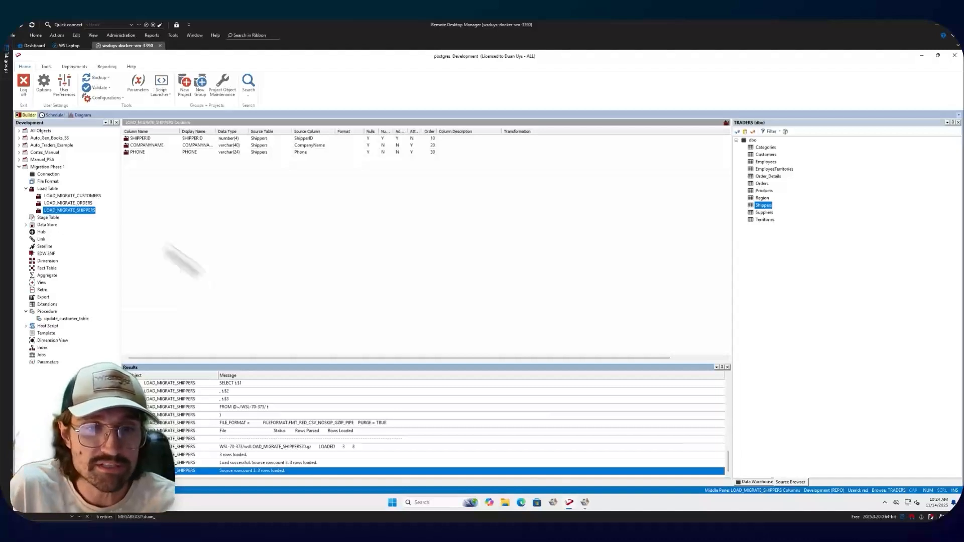
- List the data store tables of the Migration Phase 1 project
{"action": "left_click", "coordinate": [25, 224]}
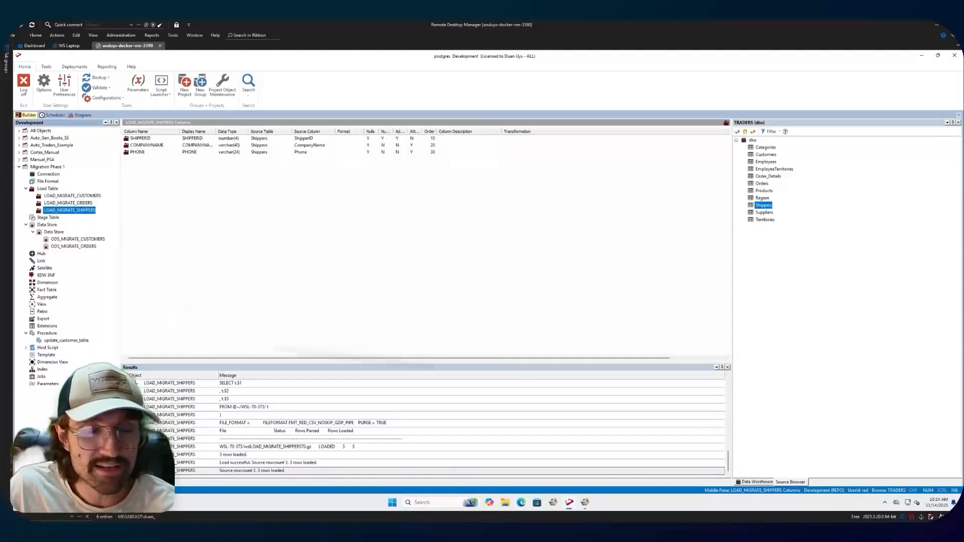
{"action": "left_click", "coordinate": [764, 191]}
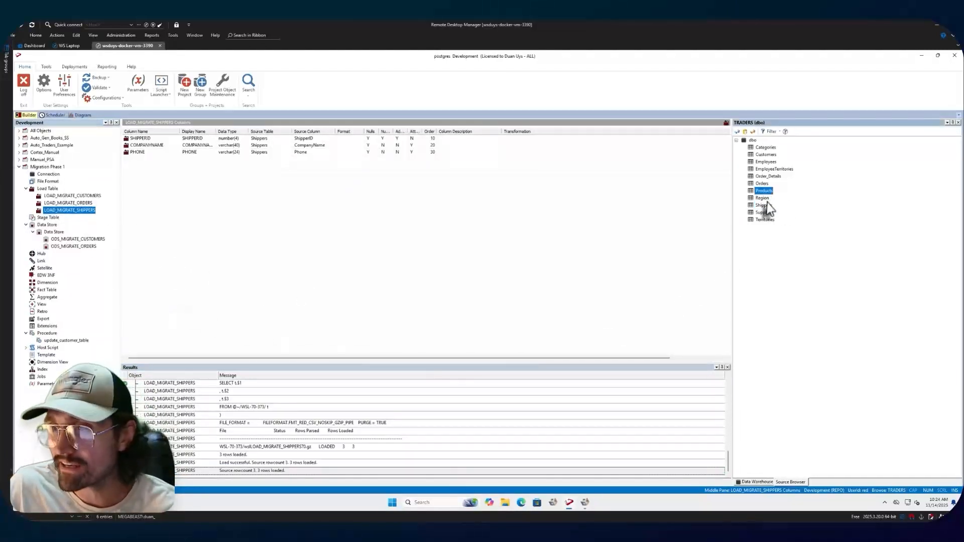
{"action": "left_click", "coordinate": [54, 231]}
{"action": "left_click", "coordinate": [32, 232]}
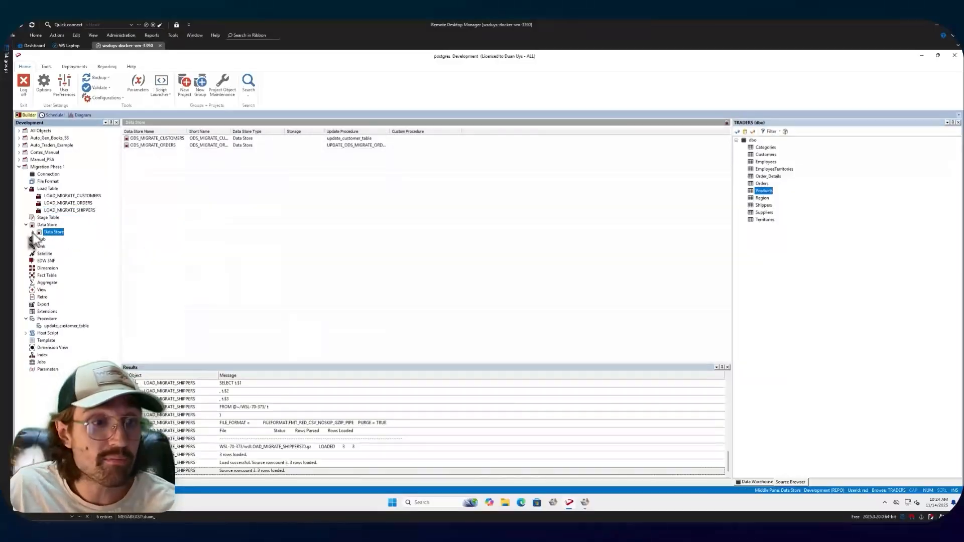
{"action": "left_click", "coordinate": [32, 232]}
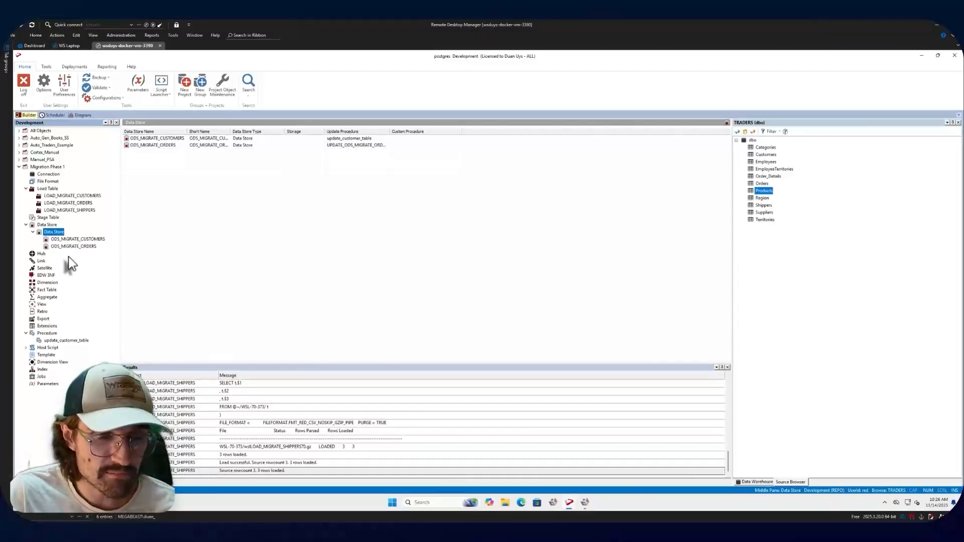
- Look at the ODS_MIGRATE_CUSTOMERS columns, open the update_customer_table procedure in the editor, and return to the Builder
{"action": "left_click", "coordinate": [65, 341]}
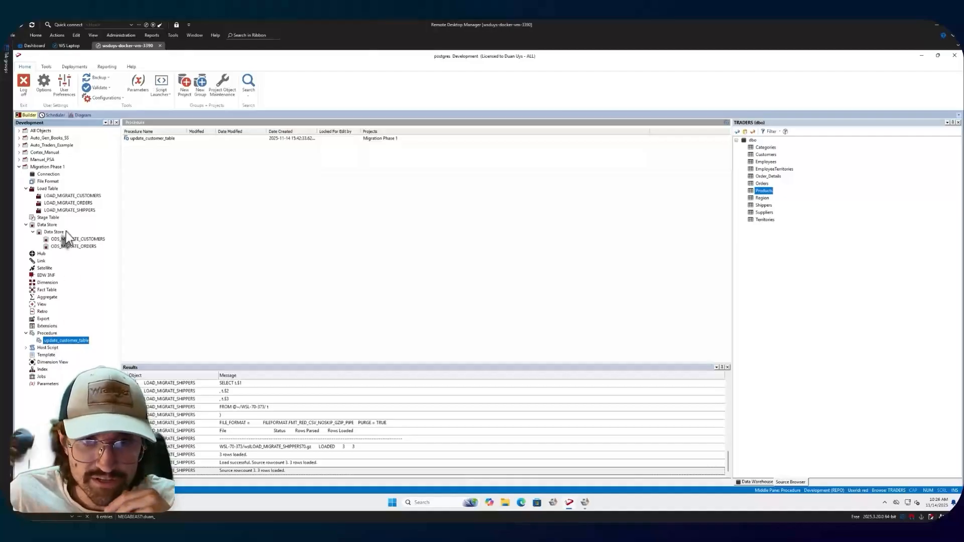
{"action": "left_click", "coordinate": [76, 239]}
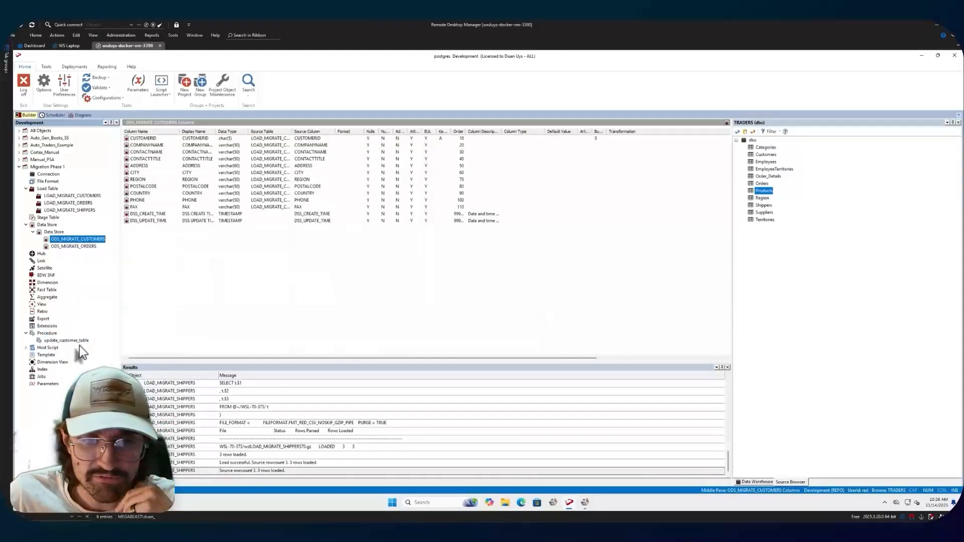
{"action": "double_click", "coordinate": [67, 340]}
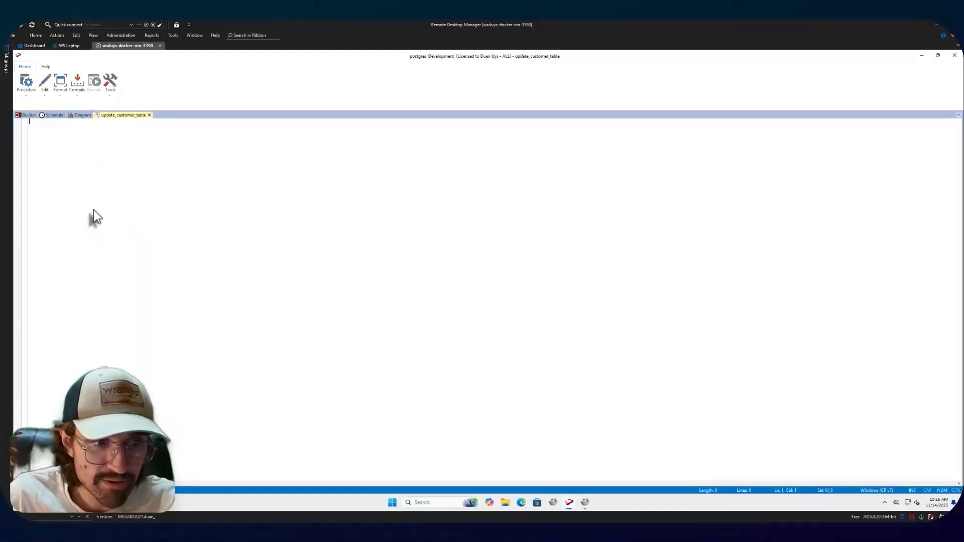
{"action": "left_click", "coordinate": [29, 115]}
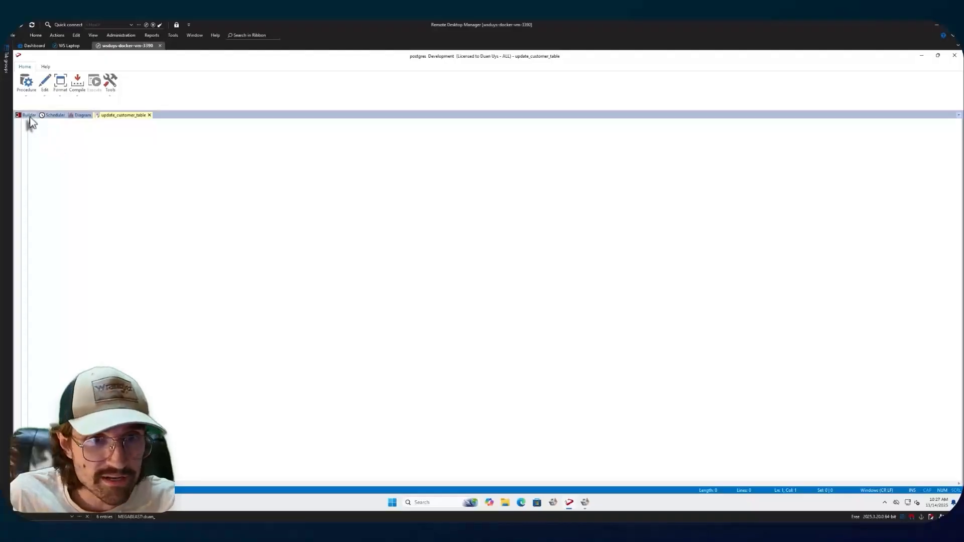
- Open the properties of ODS_MIGRATE_CUSTOMERS and examine its update procedure and custom type settings
{"action": "left_click", "coordinate": [54, 231]}
{"action": "right_click", "coordinate": [76, 239]}
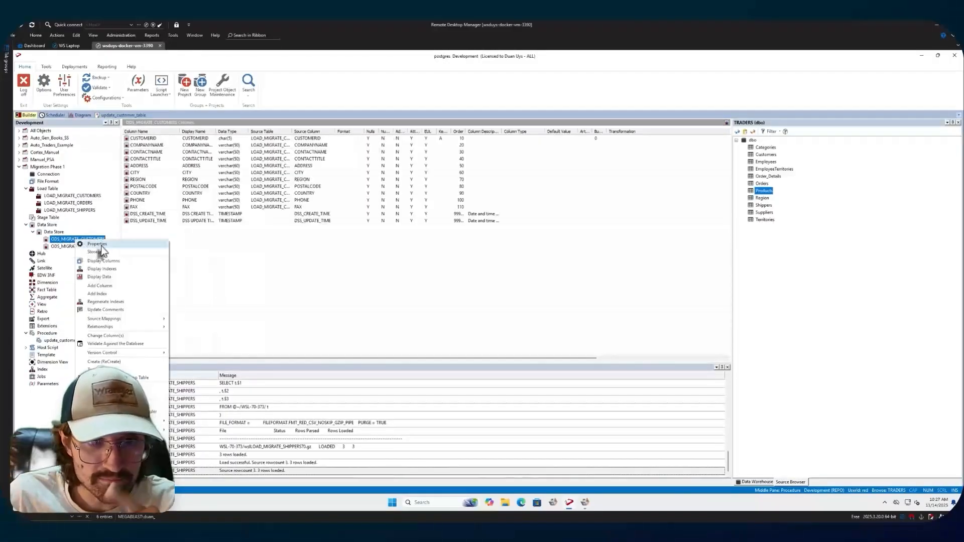
{"action": "left_click", "coordinate": [101, 246]}
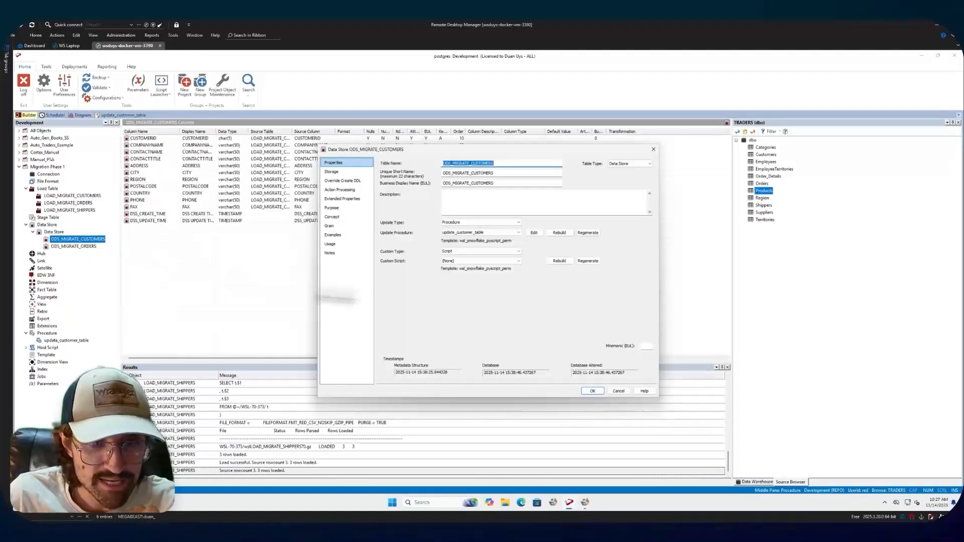
{"action": "left_click", "coordinate": [487, 233]}
{"action": "left_click", "coordinate": [472, 253]}
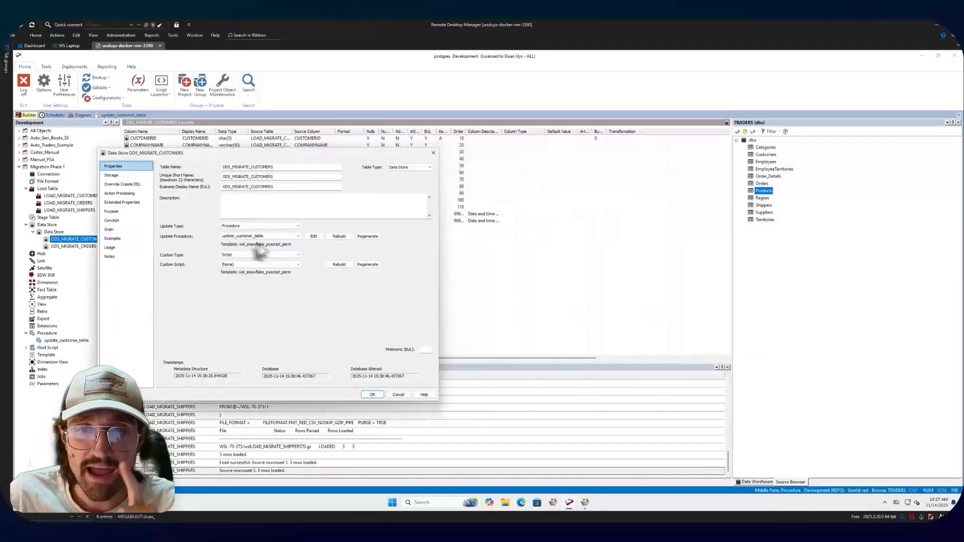
- Accept the ODS_MIGRATE_CUSTOMERS properties and list the data store tables of the Cortex_Manual project
{"action": "left_click", "coordinate": [372, 394]}
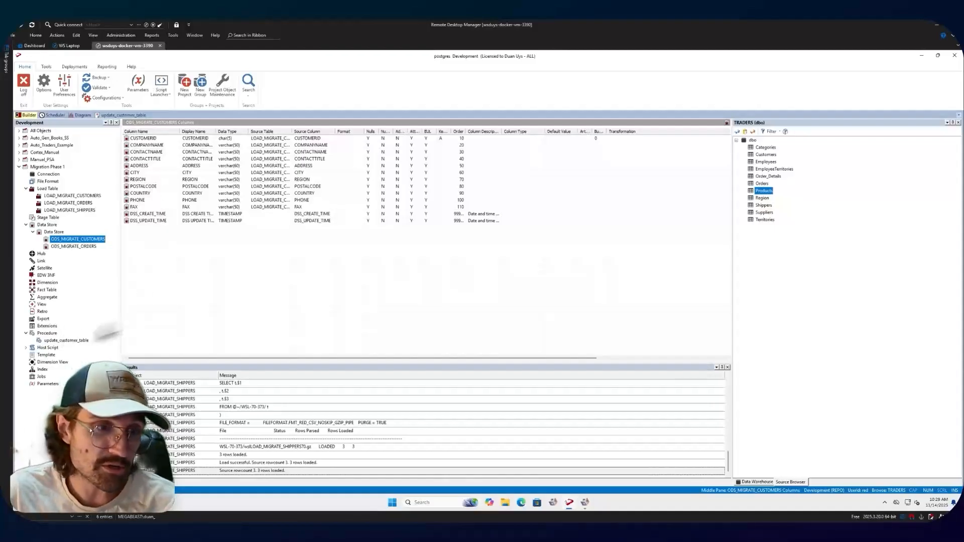
{"action": "left_click", "coordinate": [20, 167]}
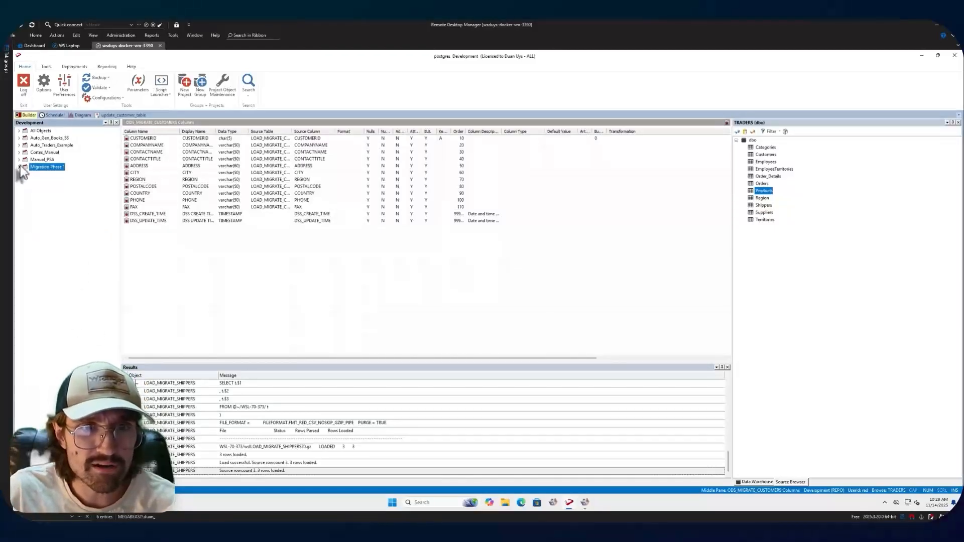
{"action": "left_click", "coordinate": [20, 146]}
{"action": "left_click", "coordinate": [19, 145]}
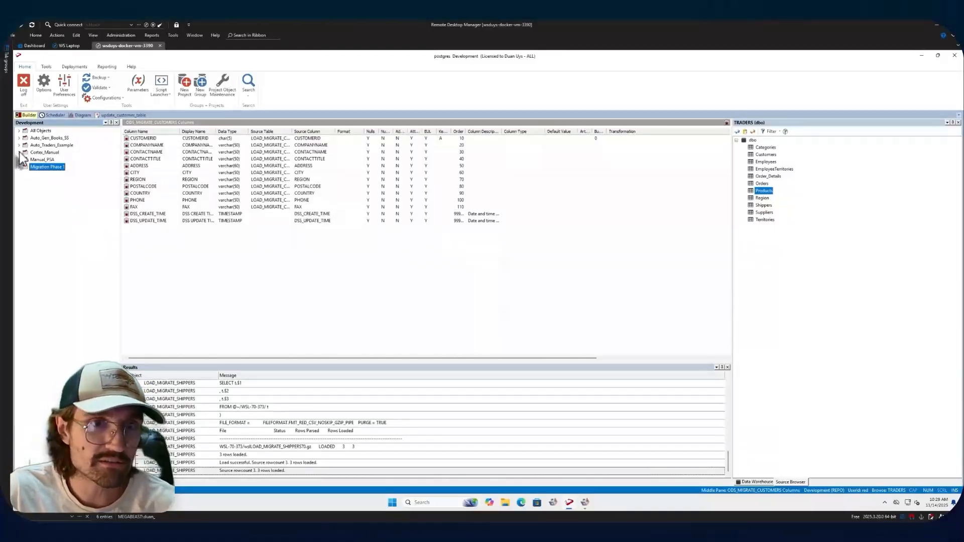
{"action": "left_click", "coordinate": [19, 152]}
{"action": "left_click", "coordinate": [26, 173]}
{"action": "left_click", "coordinate": [34, 182]}
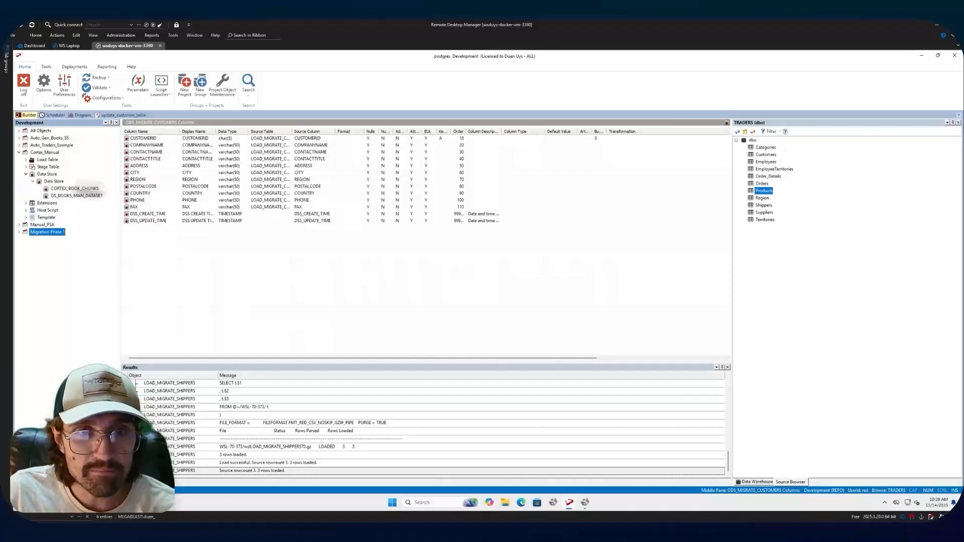
- Generate a track back diagram for the CORTEX_BOOK_CHUNKS data store table to view its lineage
{"action": "left_click", "coordinate": [74, 188]}
{"action": "right_click", "coordinate": [78, 190]}
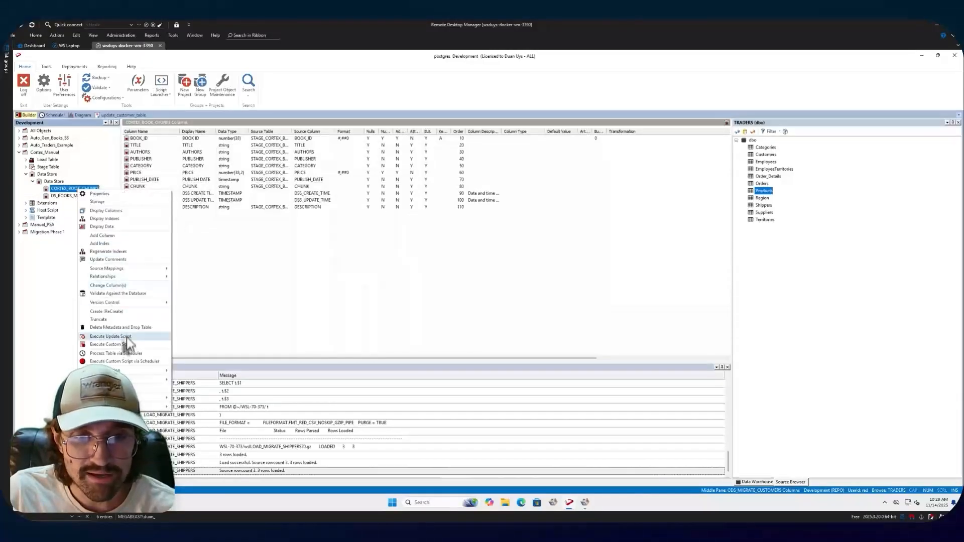
{"action": "mouse_move", "coordinate": [160, 398]}
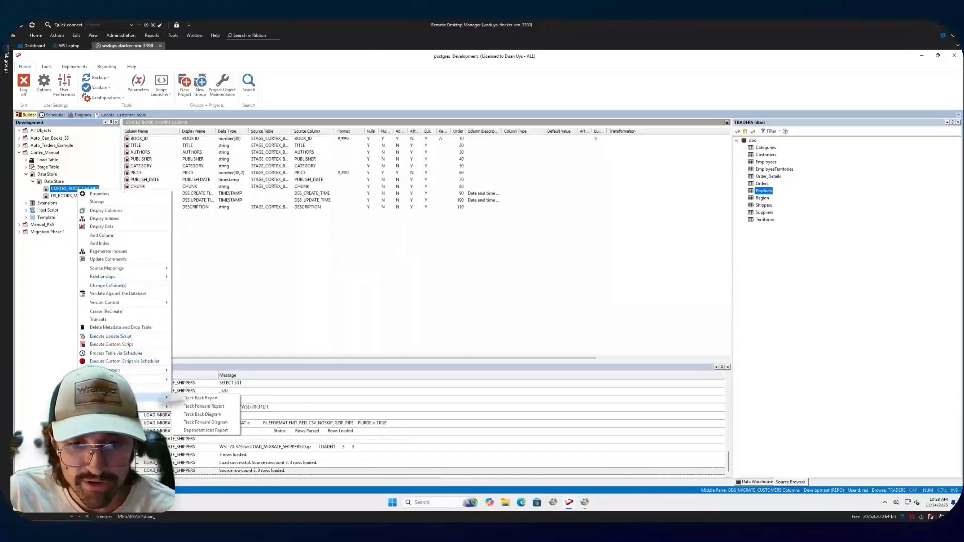
{"action": "left_click", "coordinate": [216, 414]}
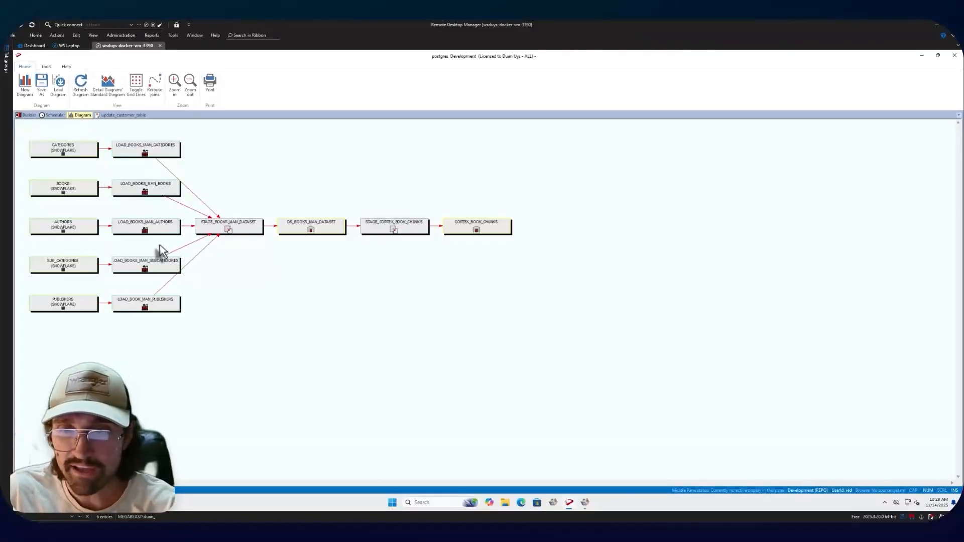
- Return to the Builder and run a track back report on the CATEGORY column of CORTEX_BOOK_CHUNKS to examine its source lineage
{"action": "left_click", "coordinate": [28, 115]}
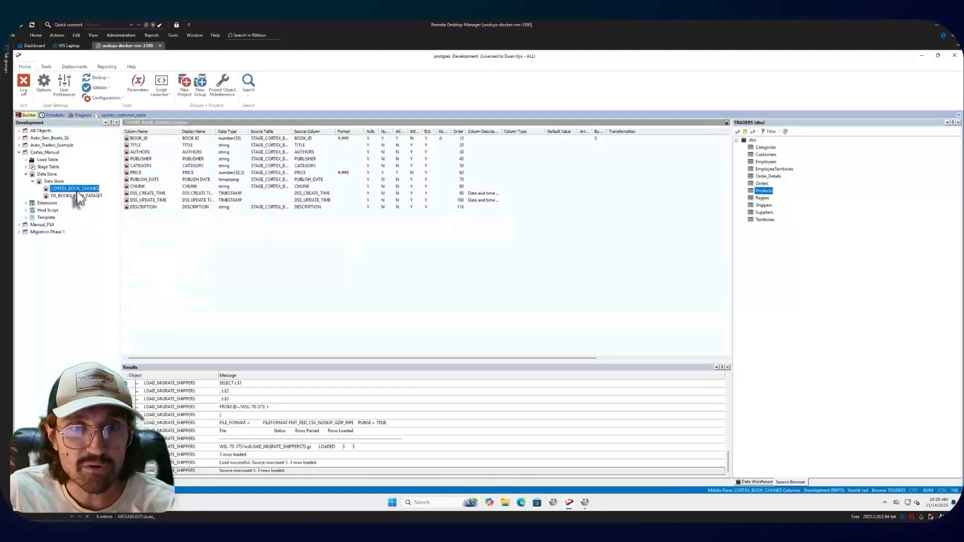
{"action": "right_click", "coordinate": [145, 165]}
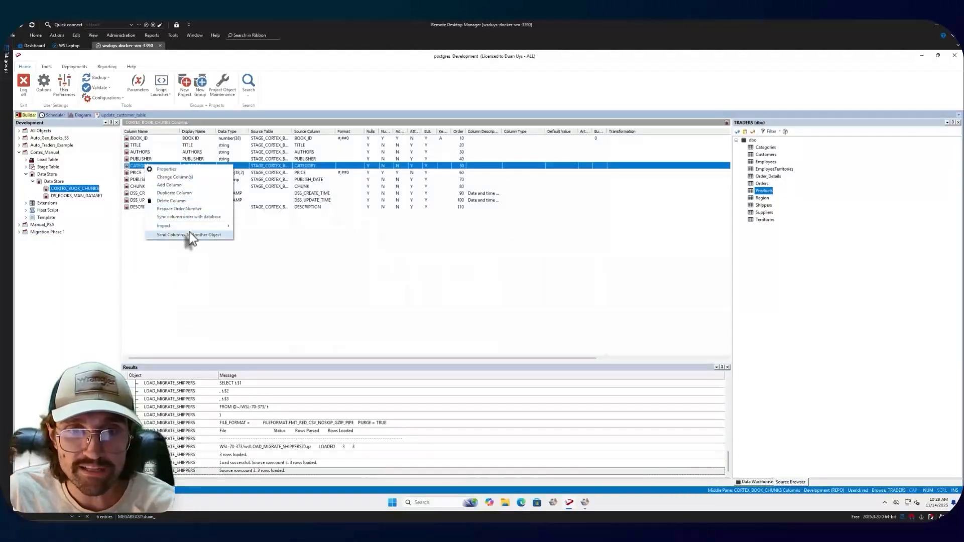
{"action": "mouse_move", "coordinate": [211, 226]}
{"action": "left_click", "coordinate": [266, 236]}
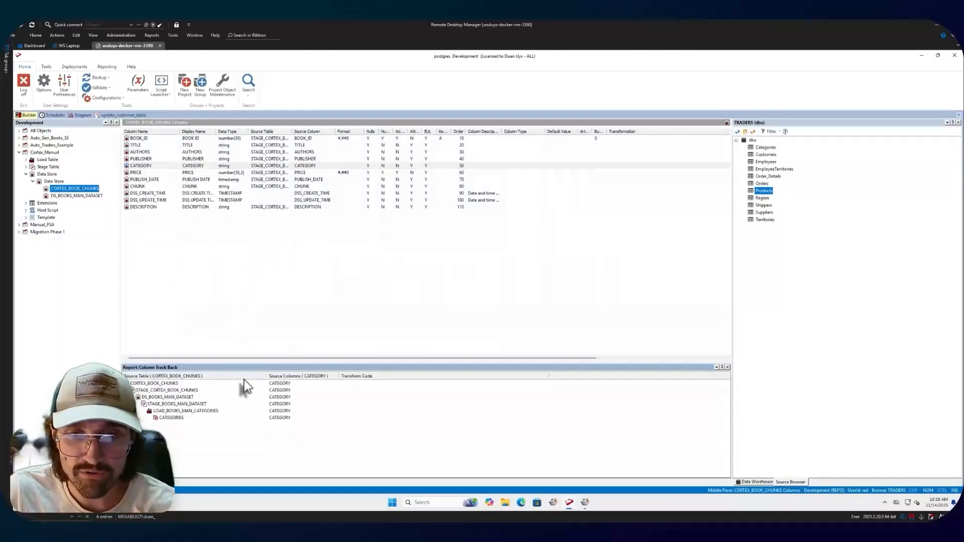
{"action": "left_click_drag", "start_coordinate": [258, 364], "coordinate": [270, 261]}
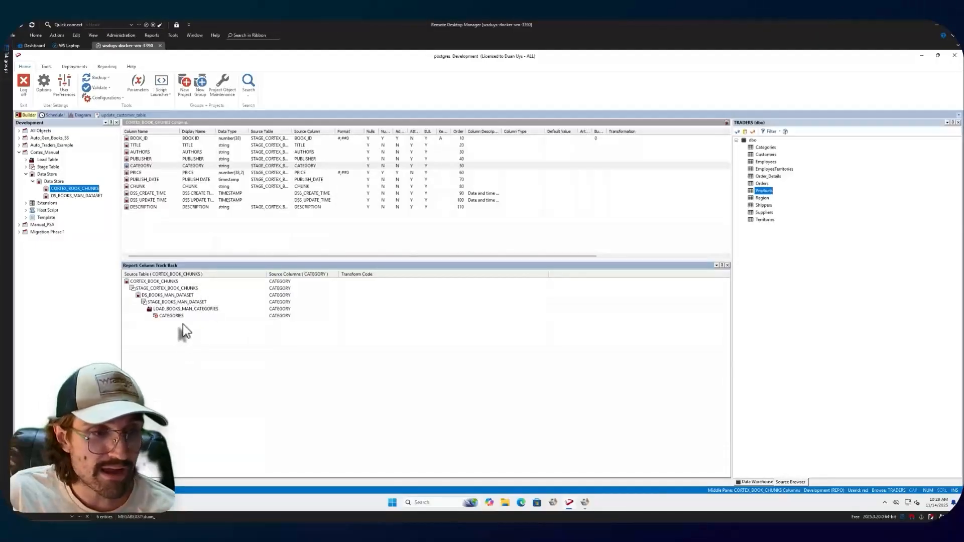
{"action": "left_click_drag", "start_coordinate": [217, 260], "coordinate": [209, 417]}
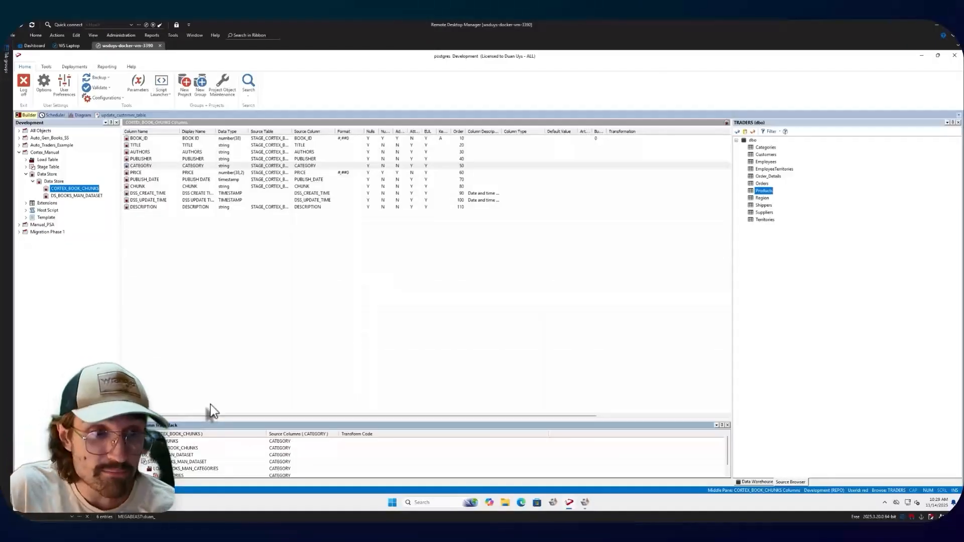